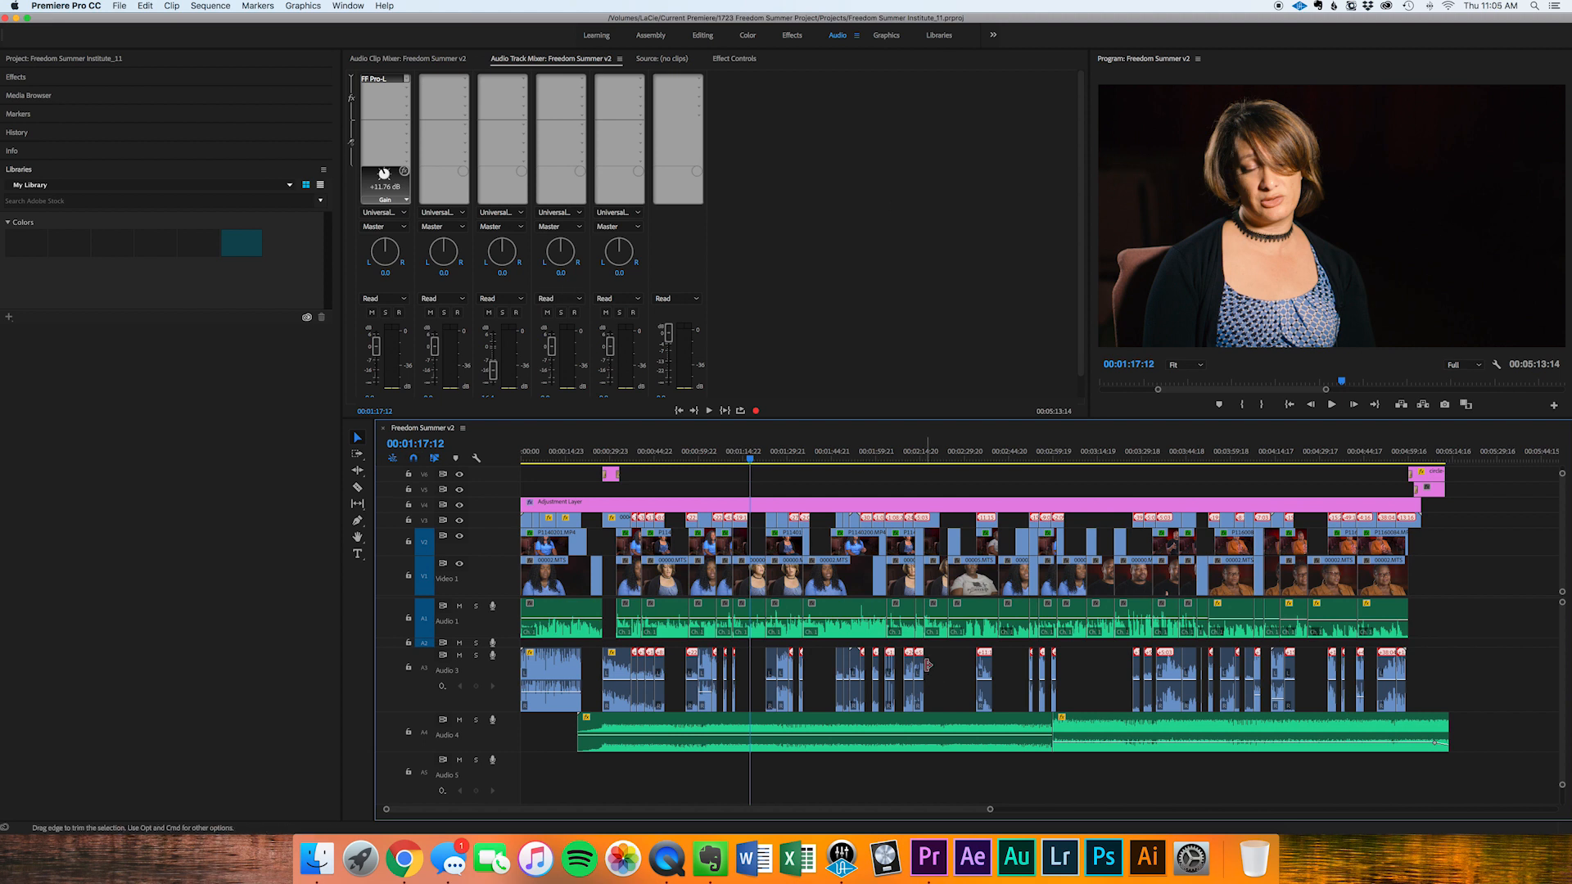
# - Open the Essential Sound panel, place it in the screen's upper-left corner and enlarge it, keeping the audio tracks visible
pyautogui.click(347, 6)
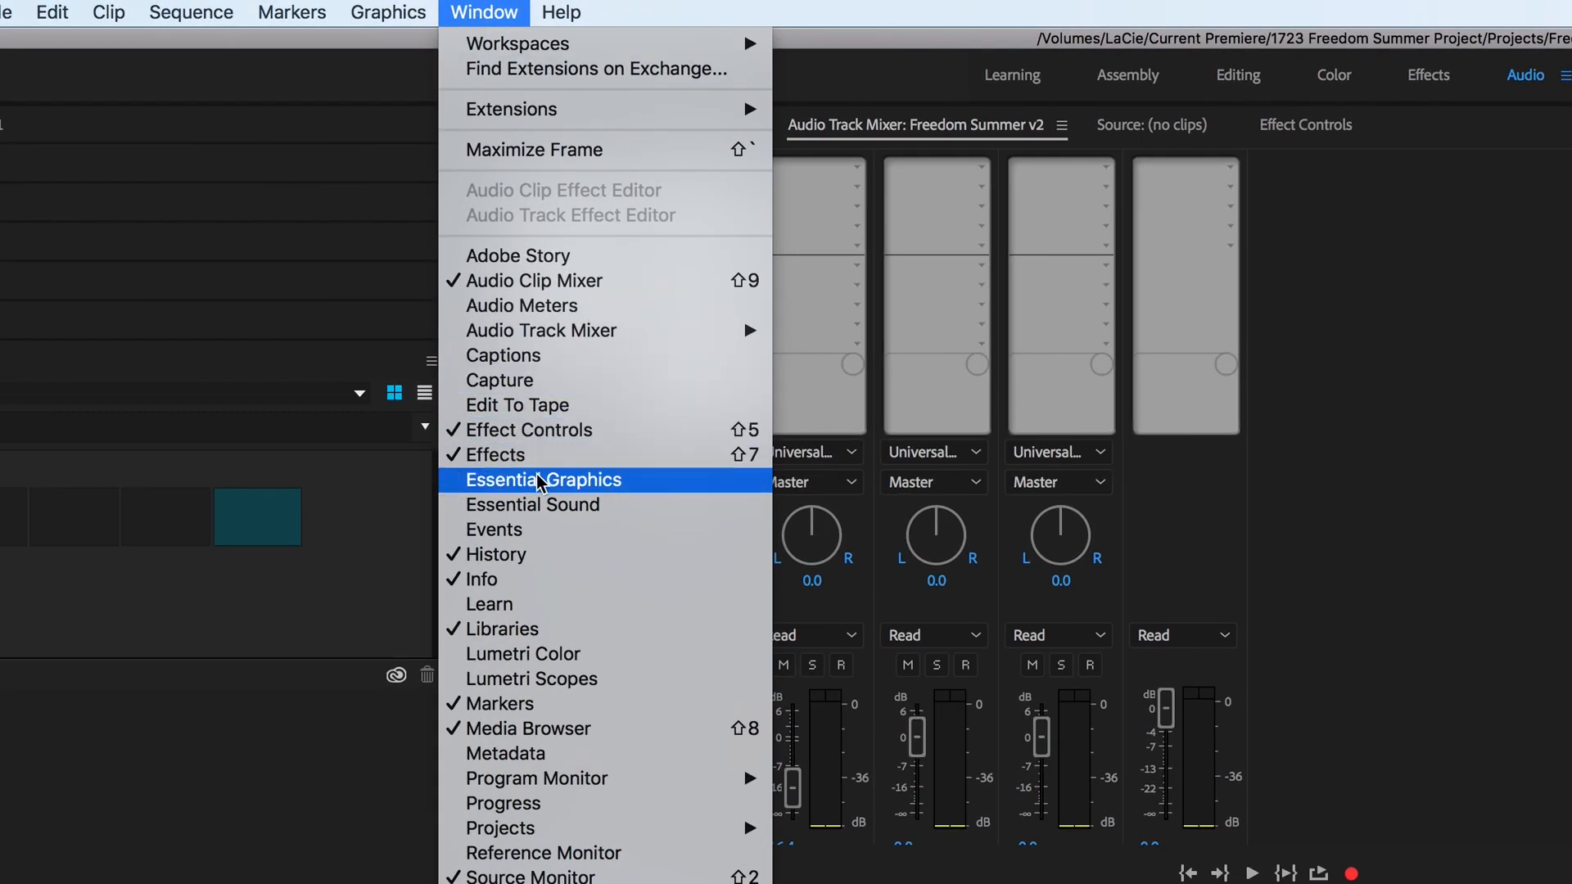
pyautogui.click(562, 508)
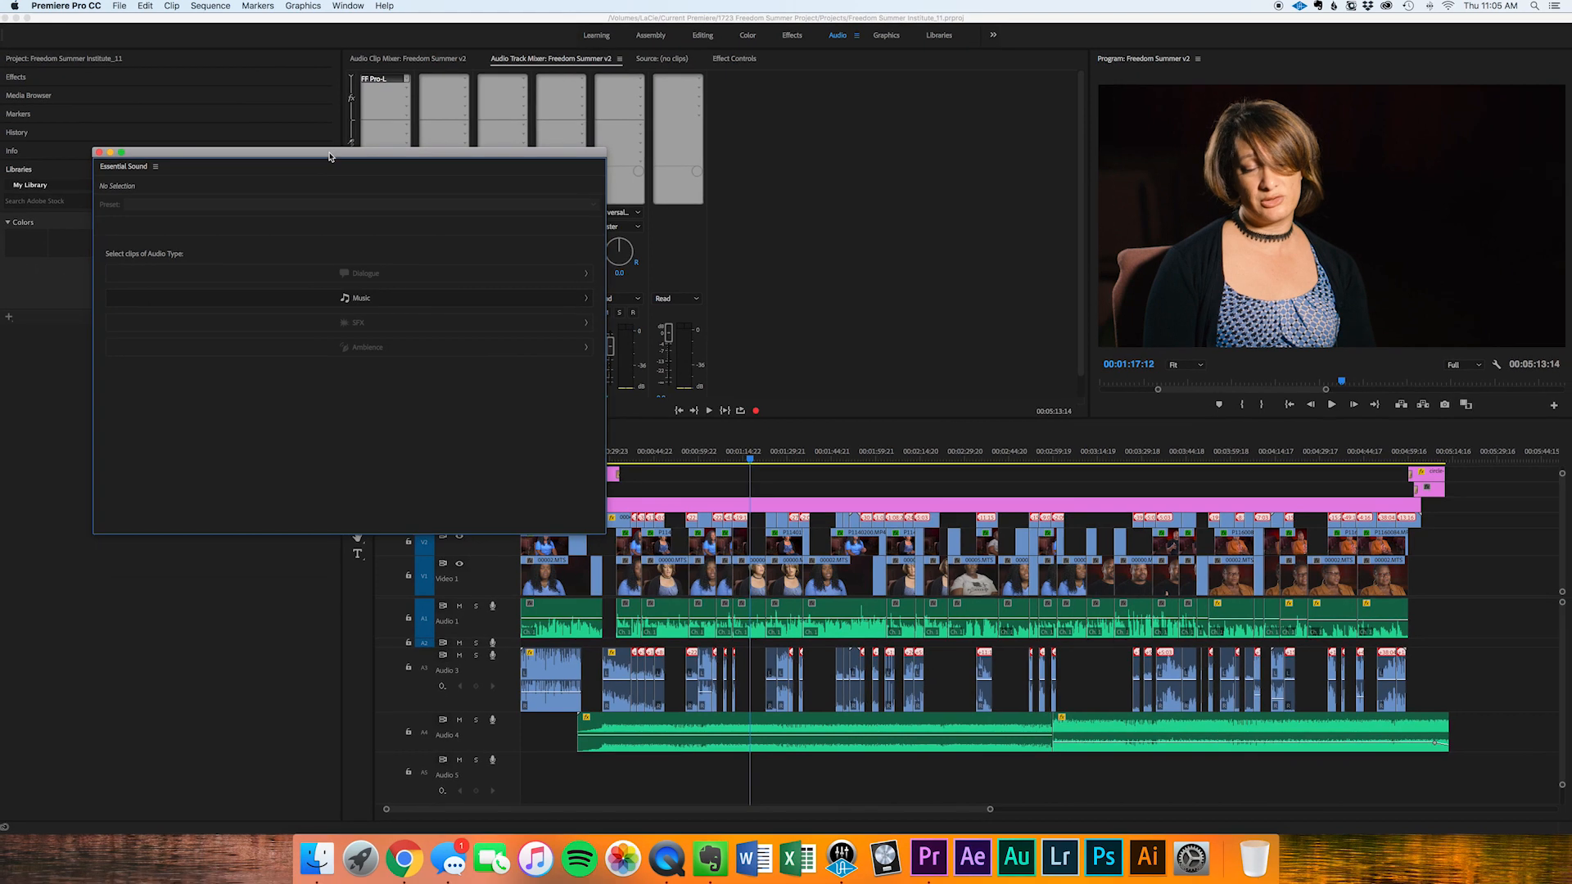
pyautogui.moveTo(454, 347); pyautogui.dragTo(408, 181)
pyautogui.moveTo(311, 84); pyautogui.dragTo(233, 22)
pyautogui.moveTo(505, 397); pyautogui.dragTo(639, 460)
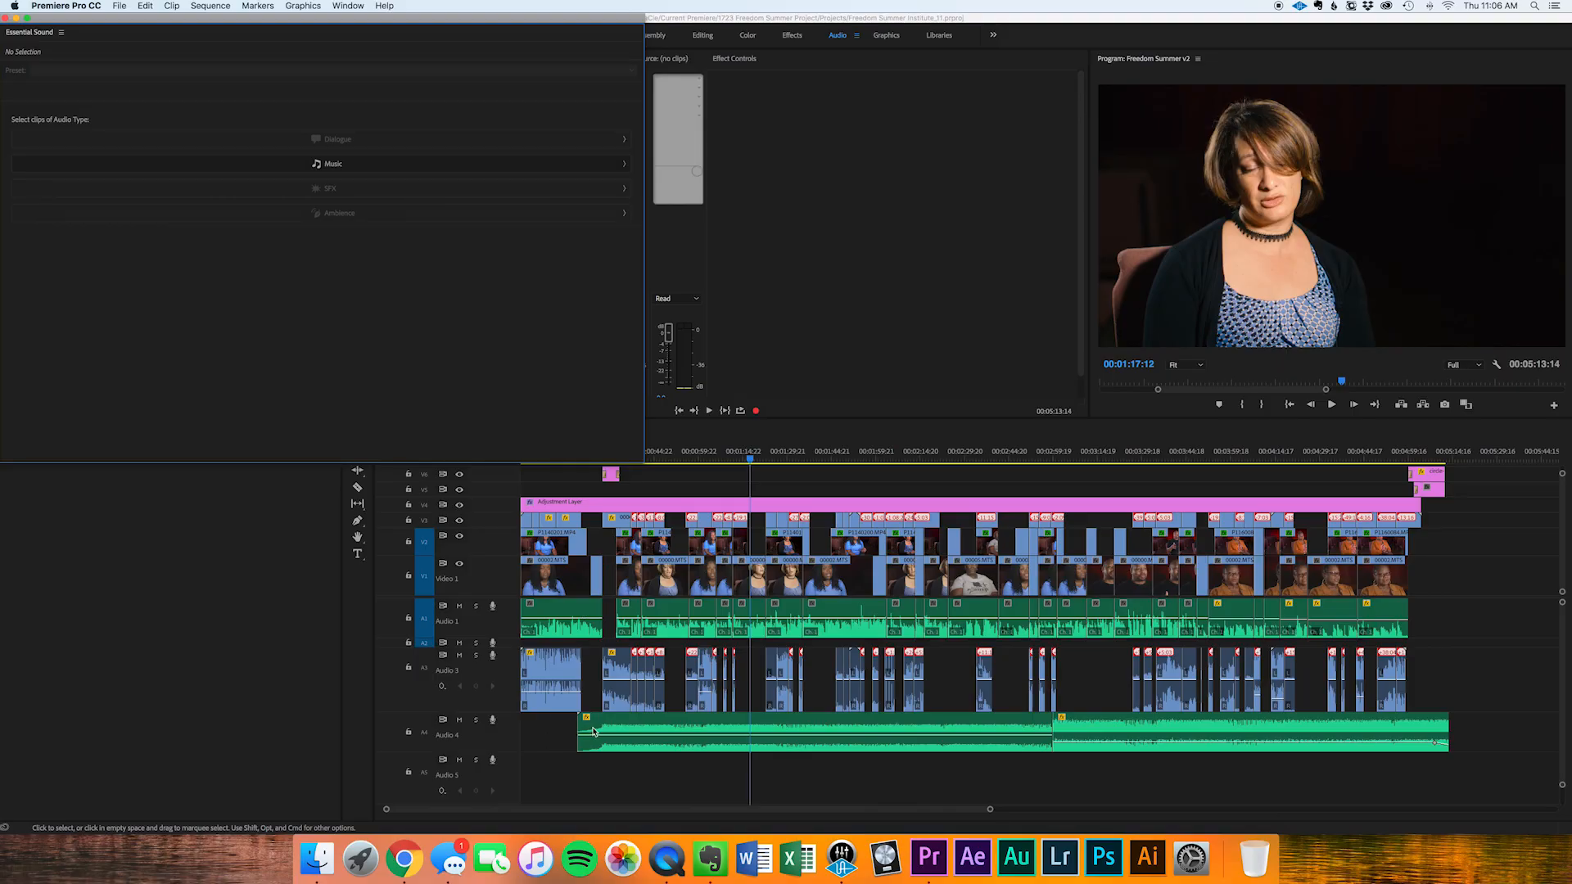
# - Expand the Audio 4 track's height and assign the Music audio type to its first clip
pyautogui.click(495, 740)
pyautogui.scroll(1, 495, 740)
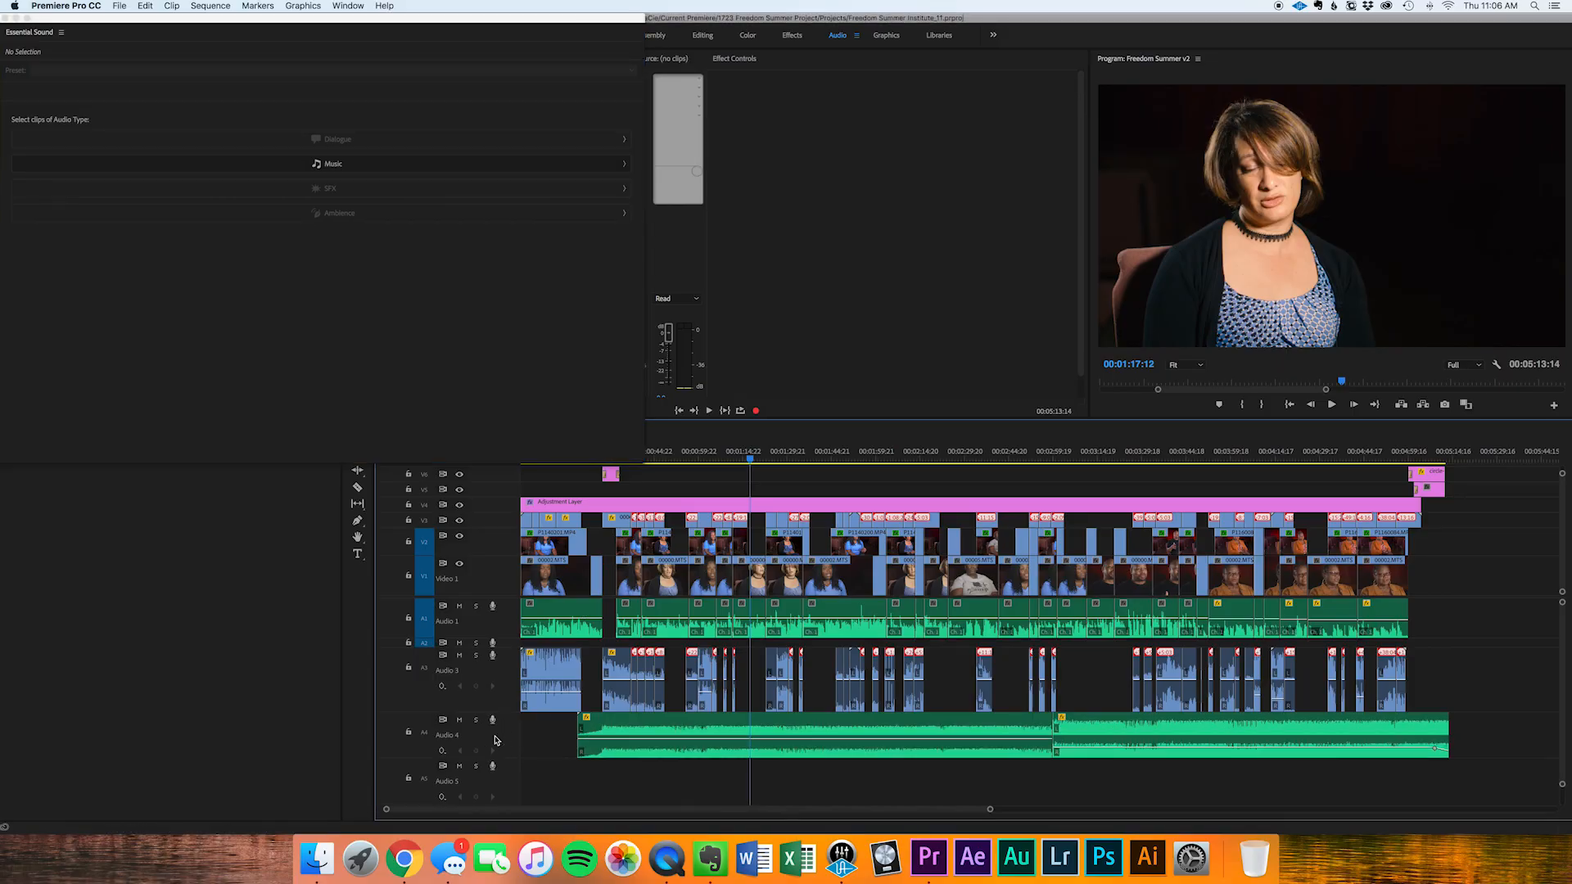
pyautogui.doubleClick(495, 740)
pyautogui.doubleClick(510, 726)
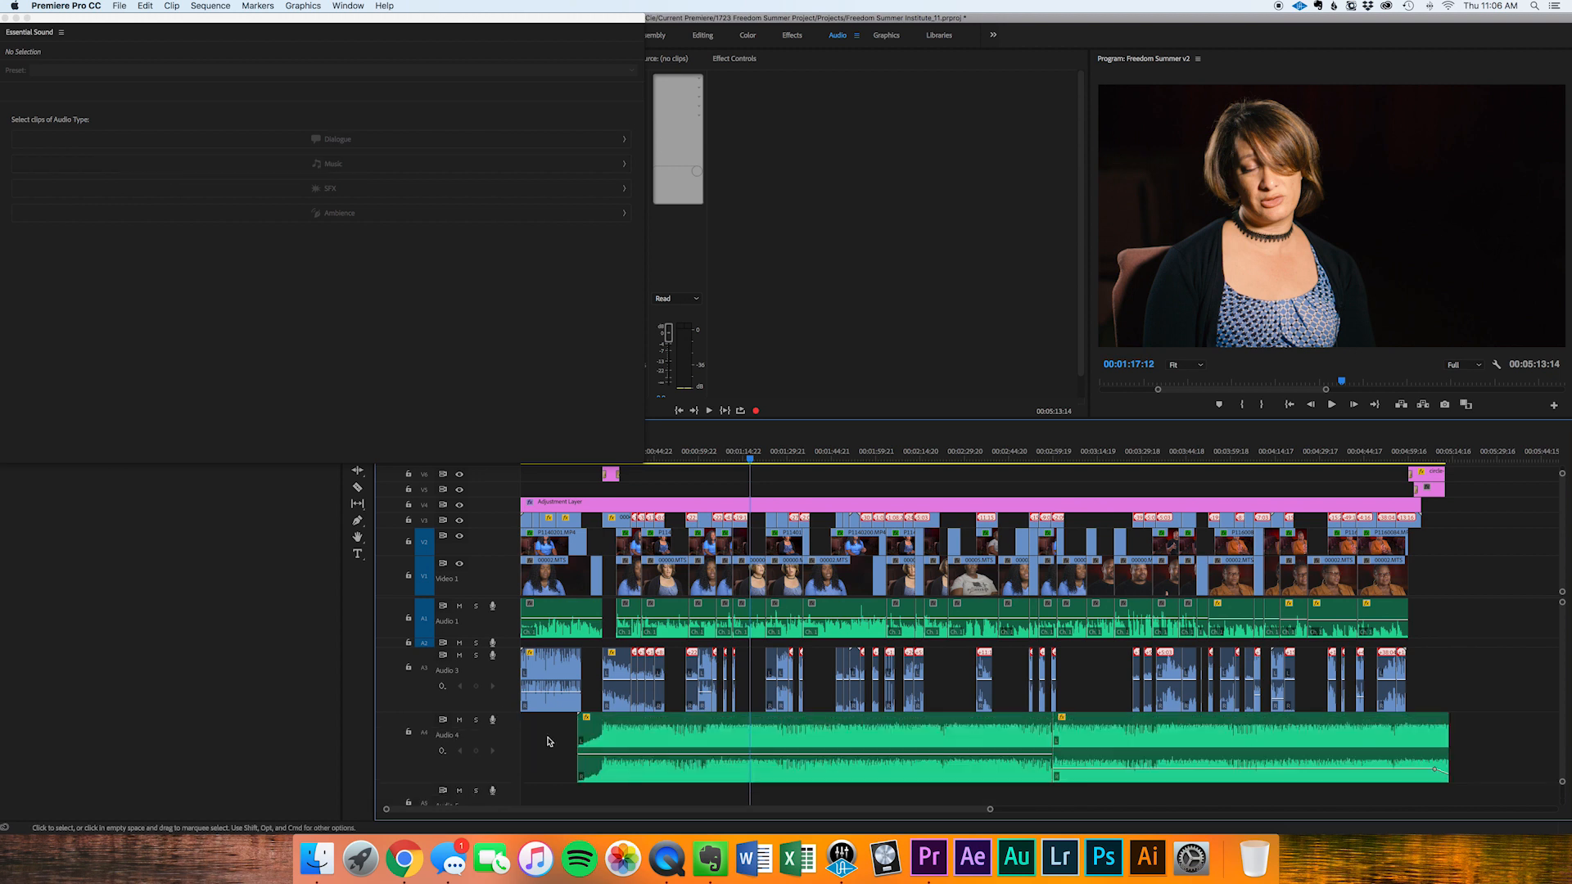
pyautogui.click(630, 731)
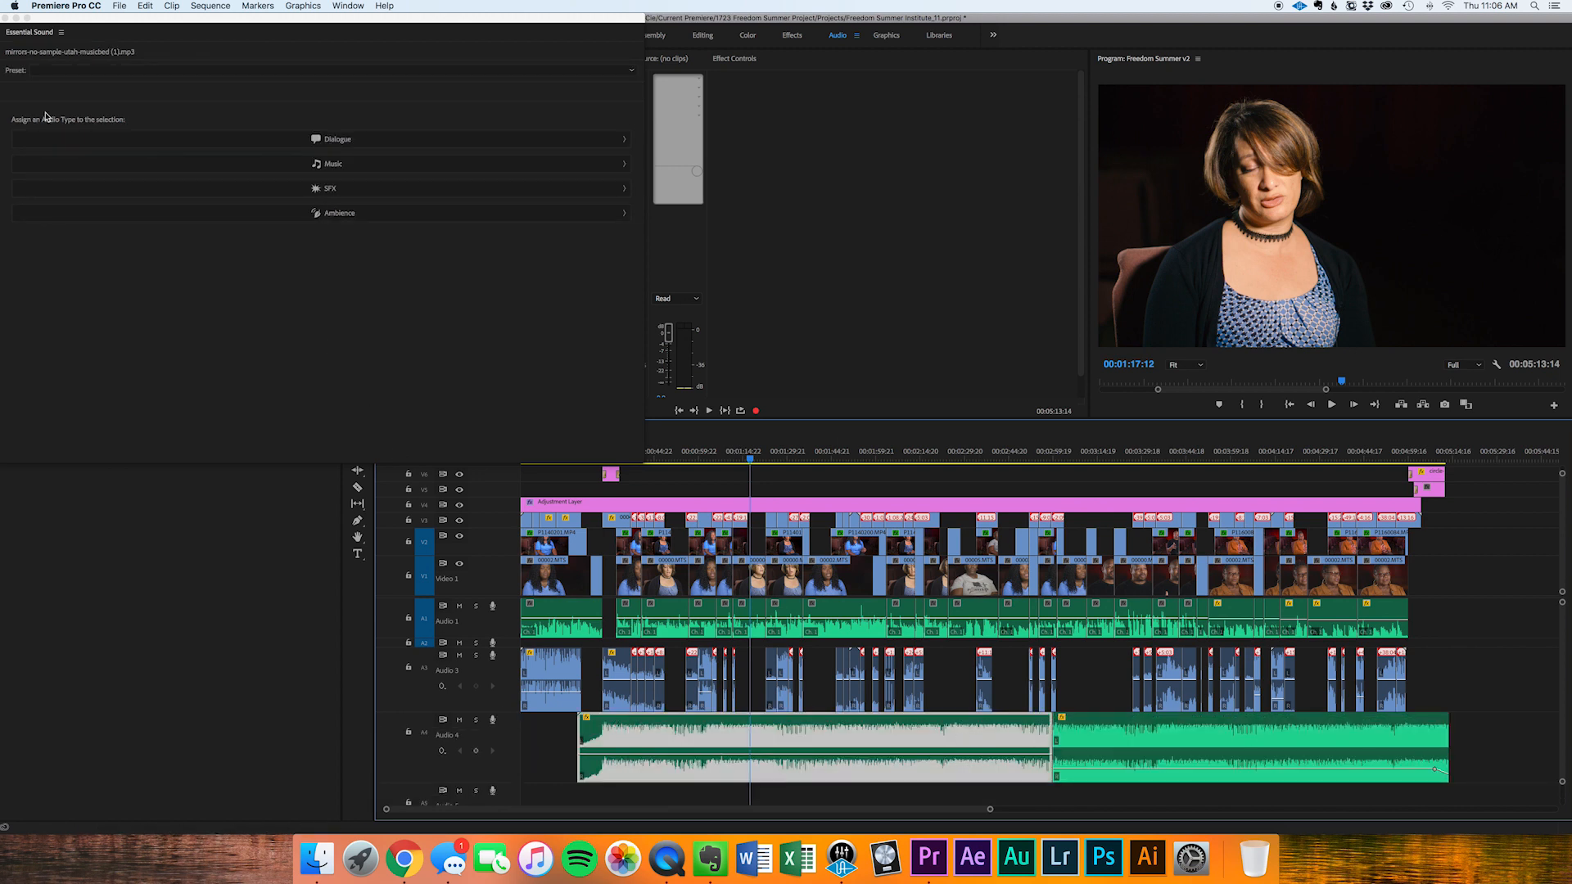
pyautogui.click(340, 164)
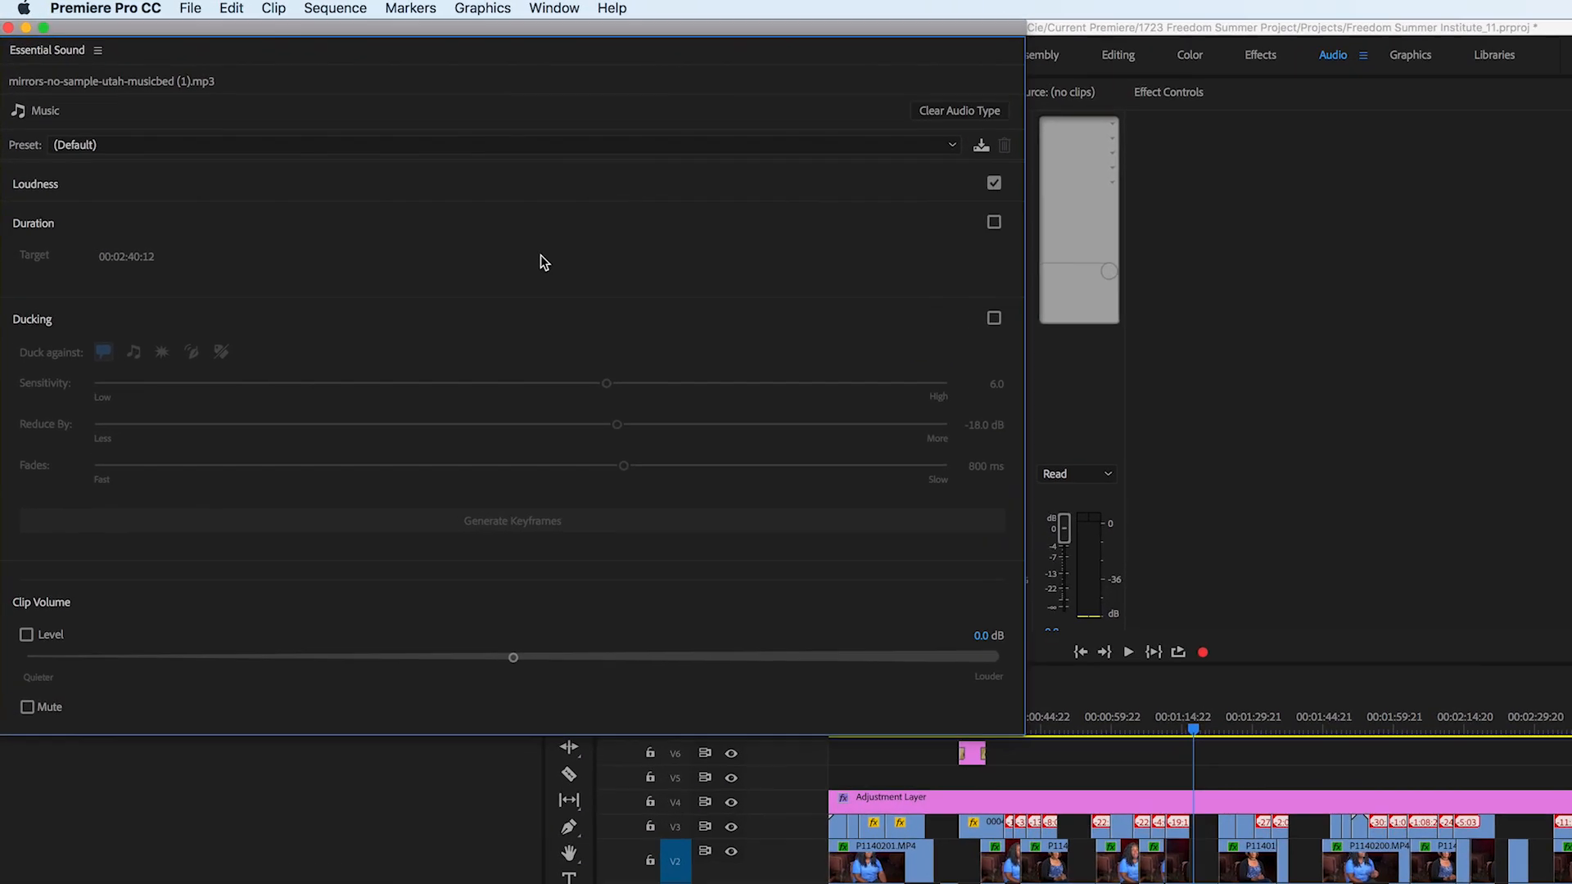
# - Review the available music presets and the Ducking settings for the selected clip
pyautogui.click(232, 145)
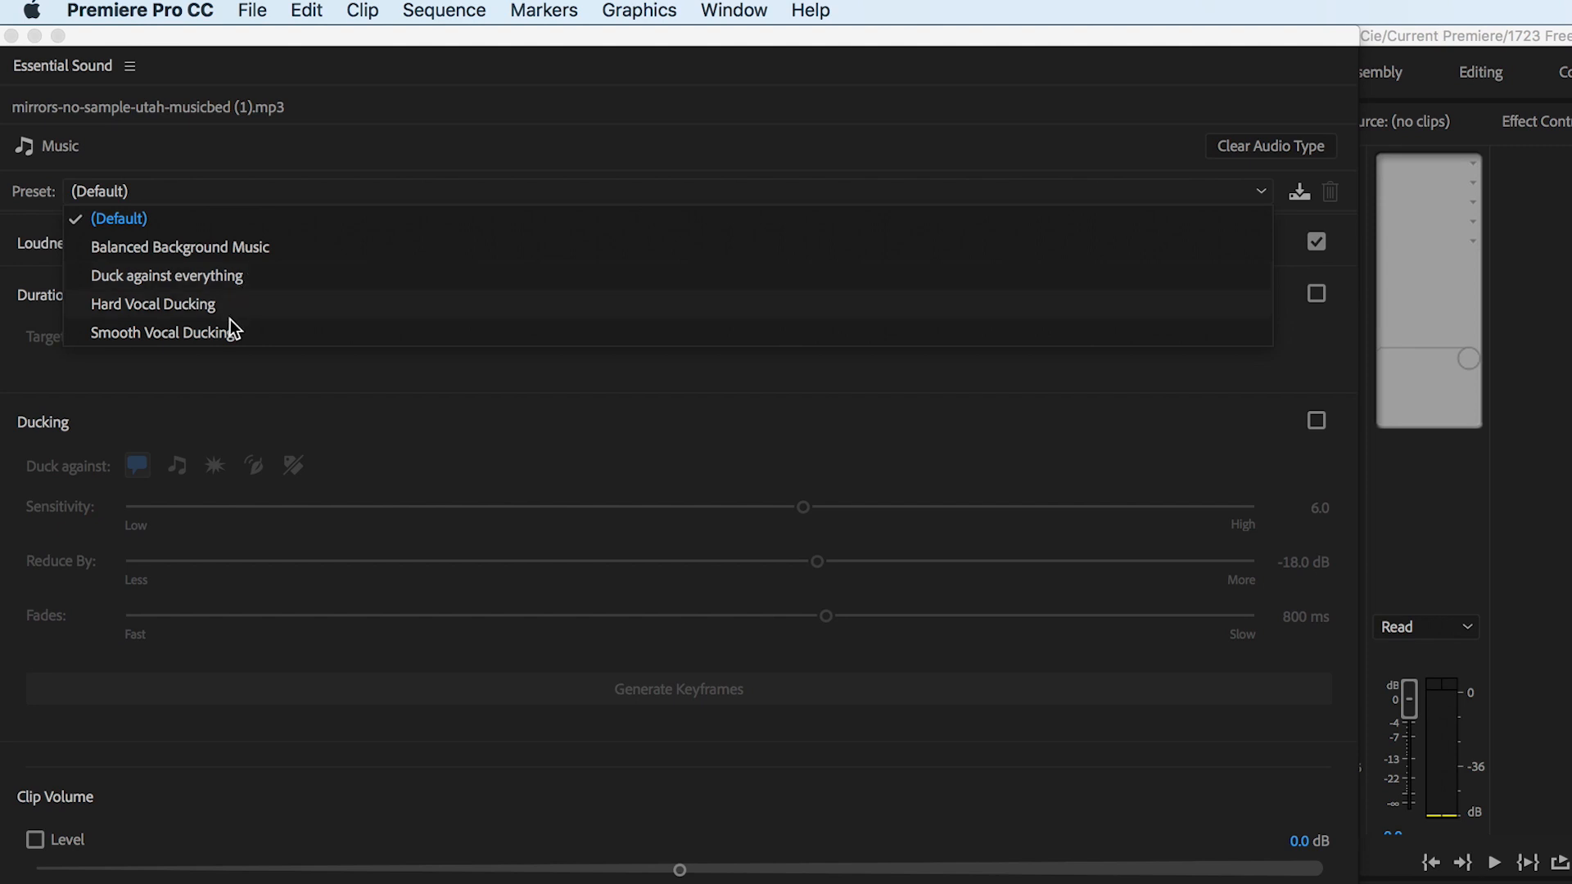
pyautogui.click(387, 393)
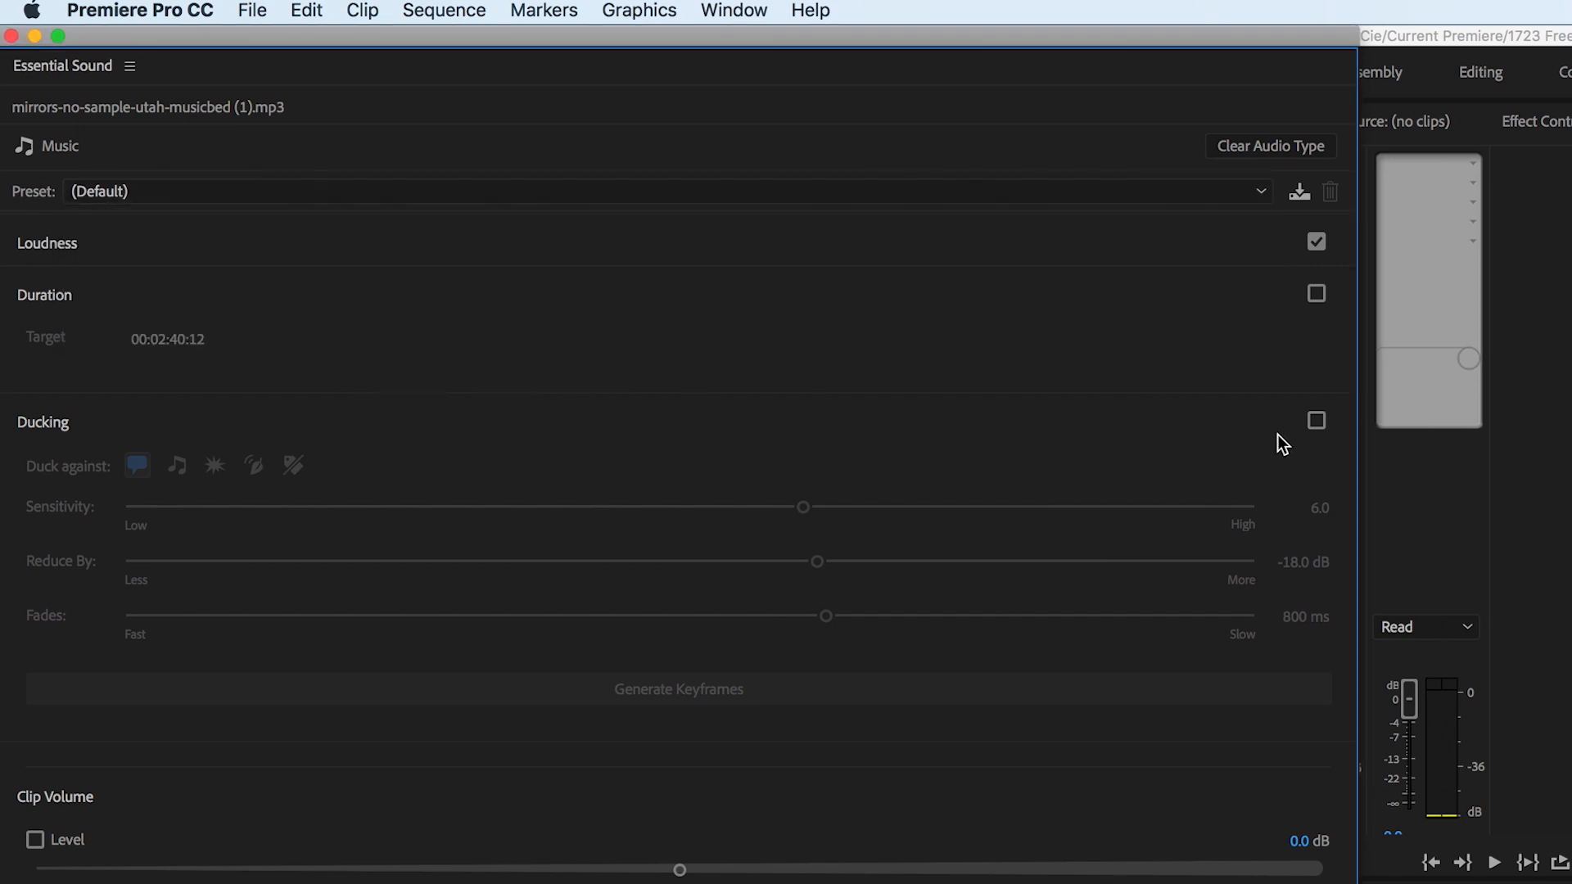
pyautogui.click(1316, 421)
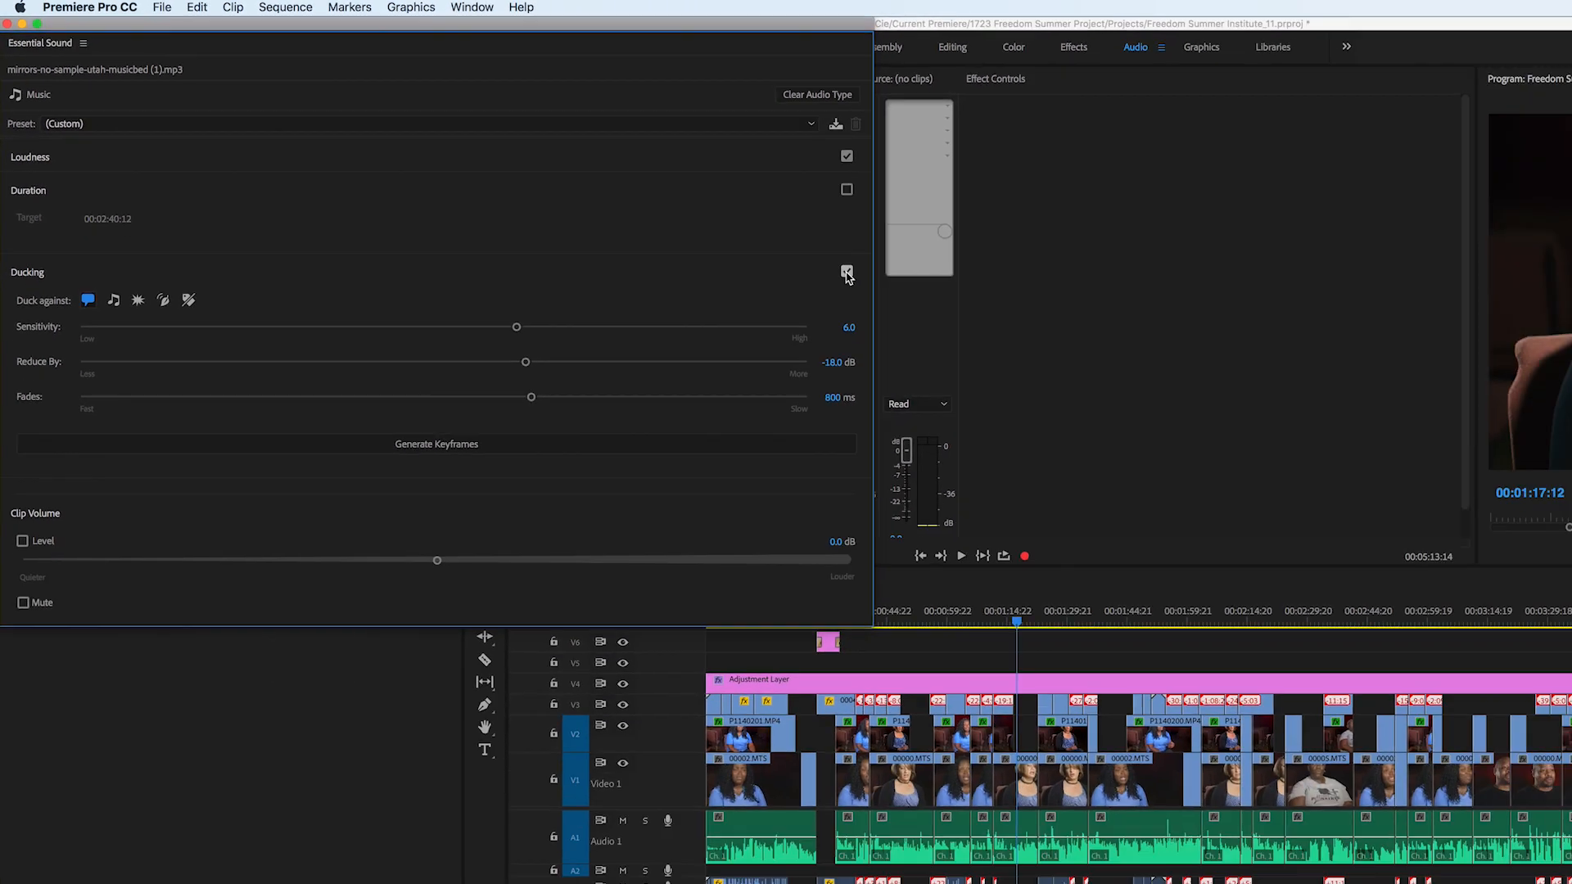
pyautogui.click(846, 272)
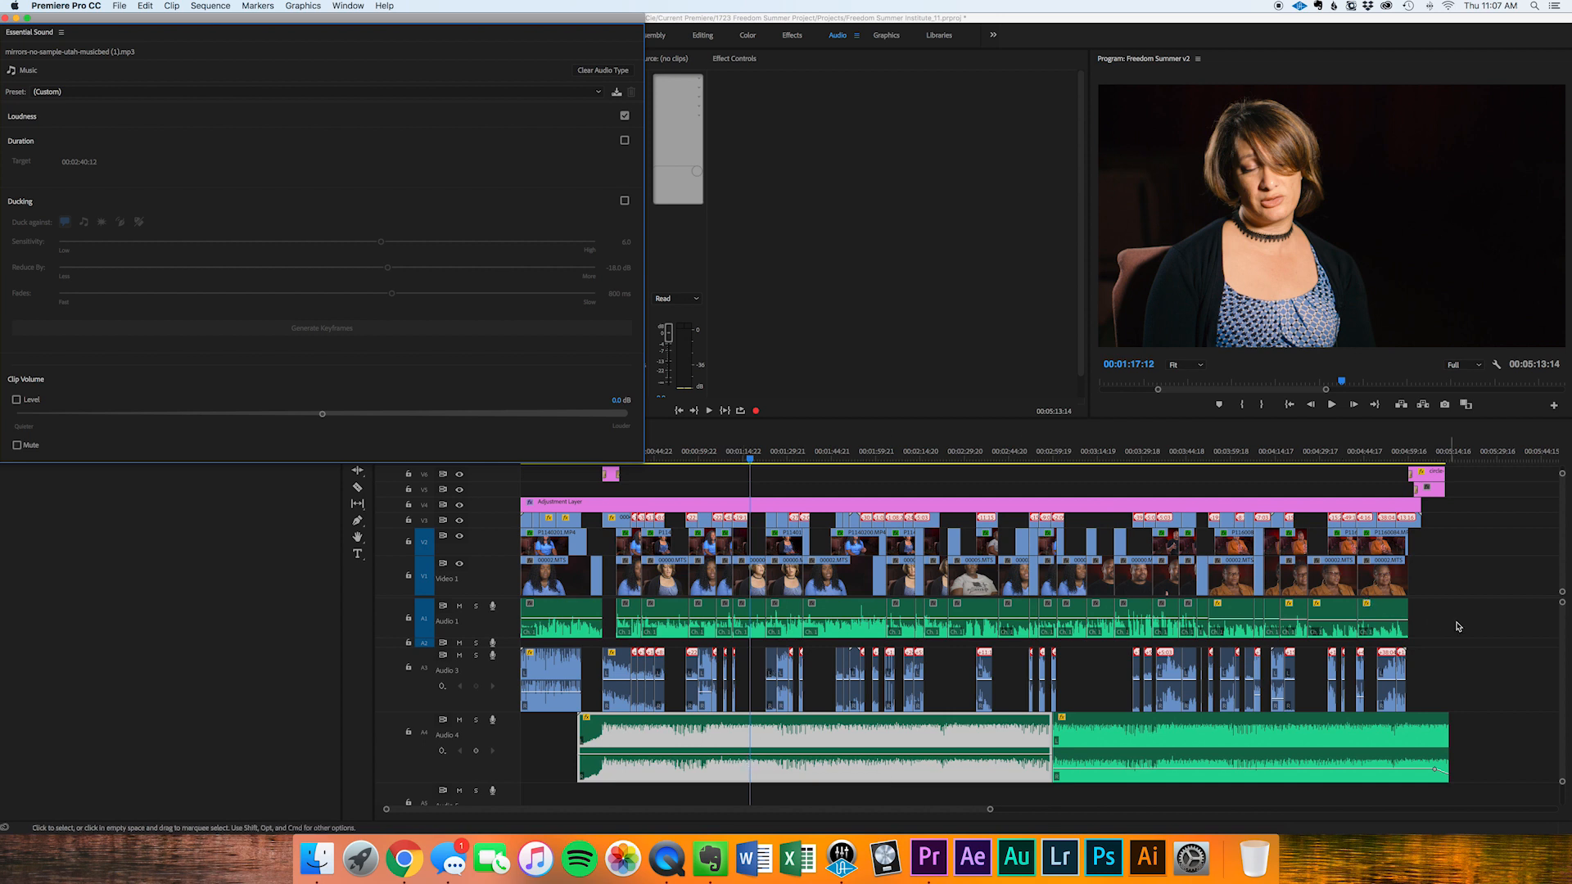
# - Shift the later interview clips on Audio 1 and their linked video to the right in two passes, opening gaps between them
pyautogui.click(1402, 612)
pyautogui.moveTo(1410, 615); pyautogui.dragTo(743, 517)
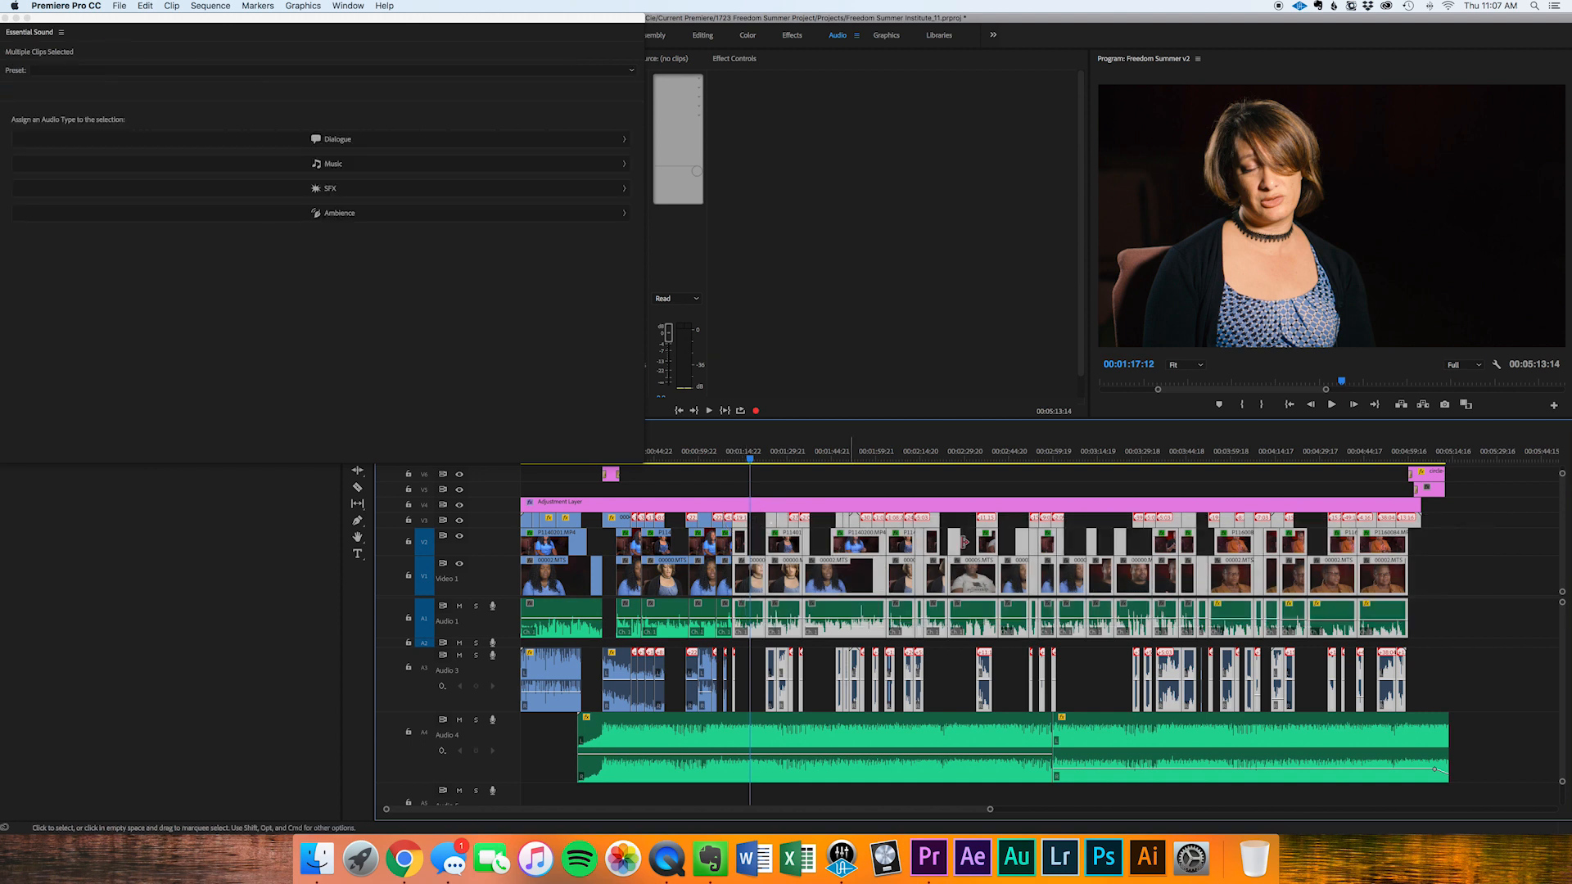
pyautogui.moveTo(1473, 630); pyautogui.dragTo(644, 537)
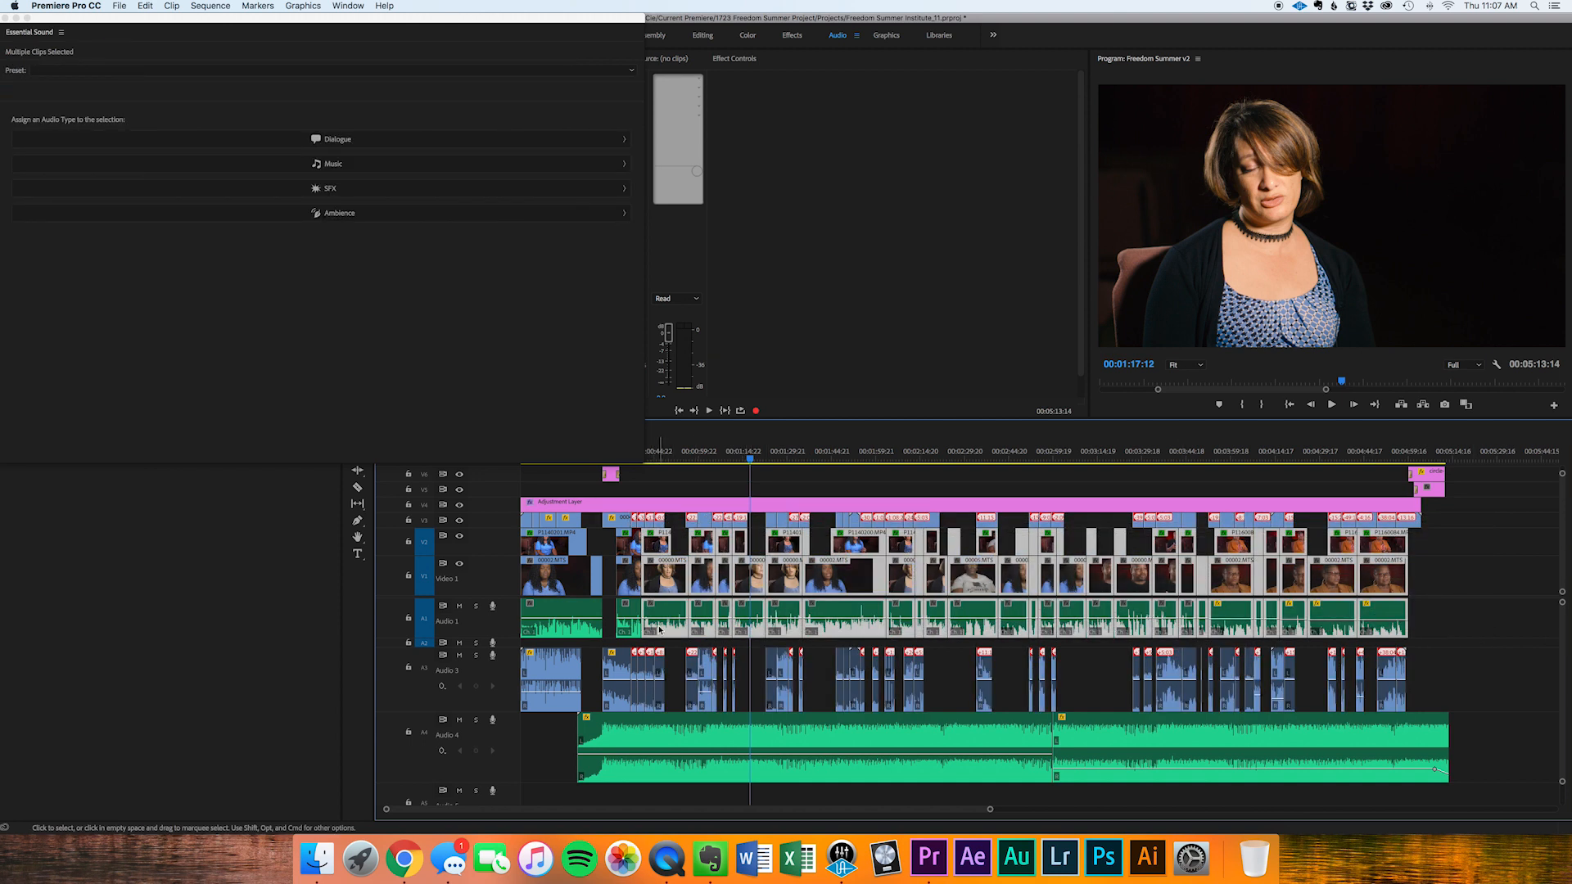
pyautogui.moveTo(660, 612); pyautogui.dragTo(682, 612)
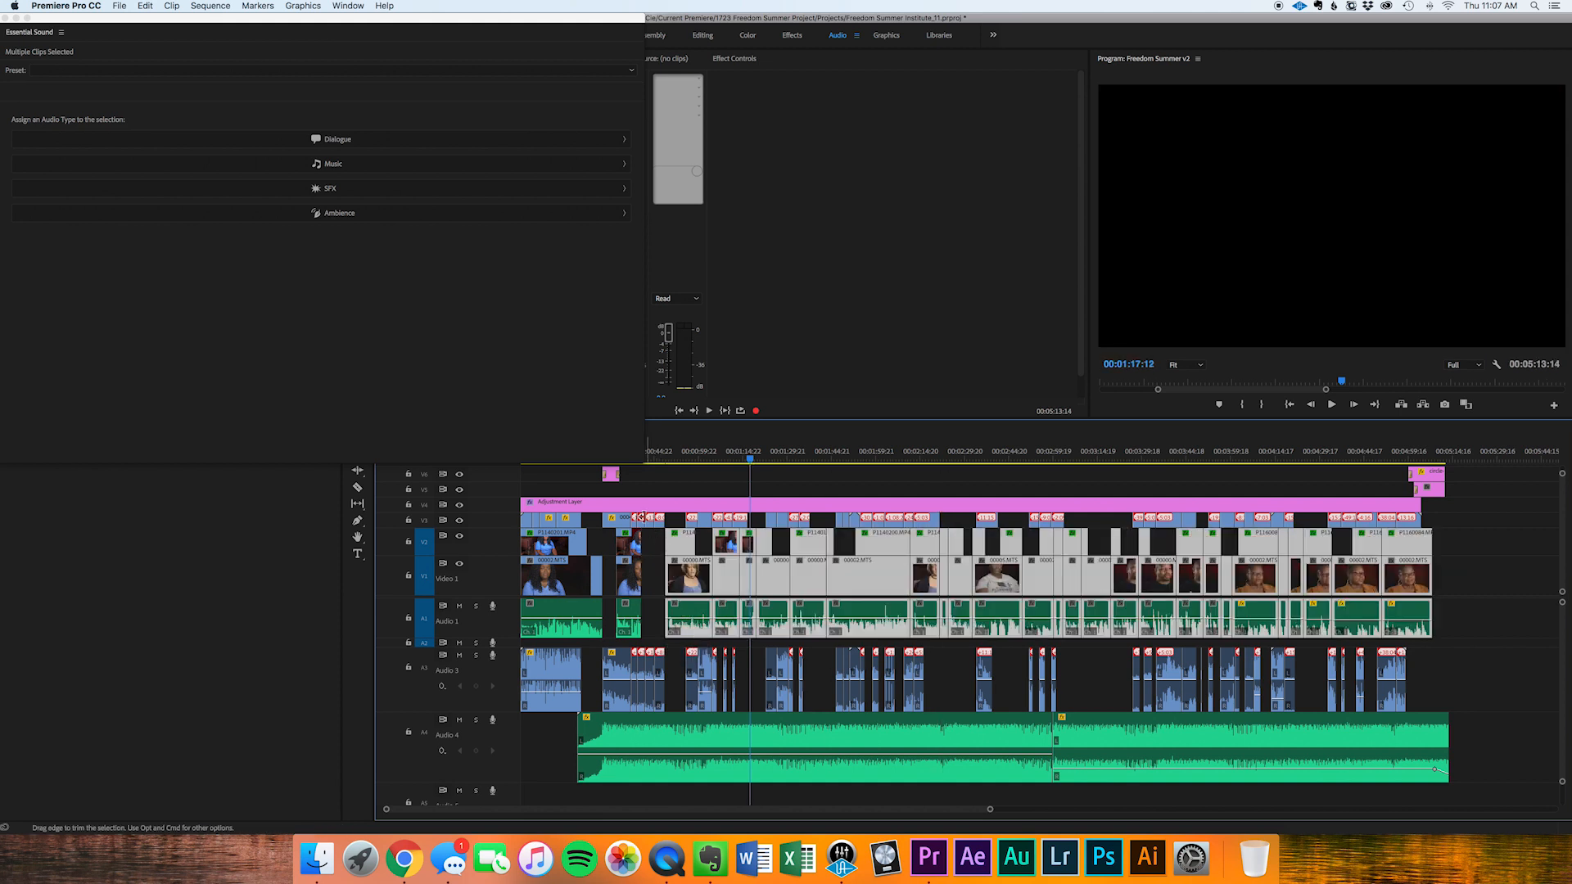
pyautogui.moveTo(1471, 622); pyautogui.dragTo(733, 543)
pyautogui.moveTo(734, 608); pyautogui.dragTo(781, 655)
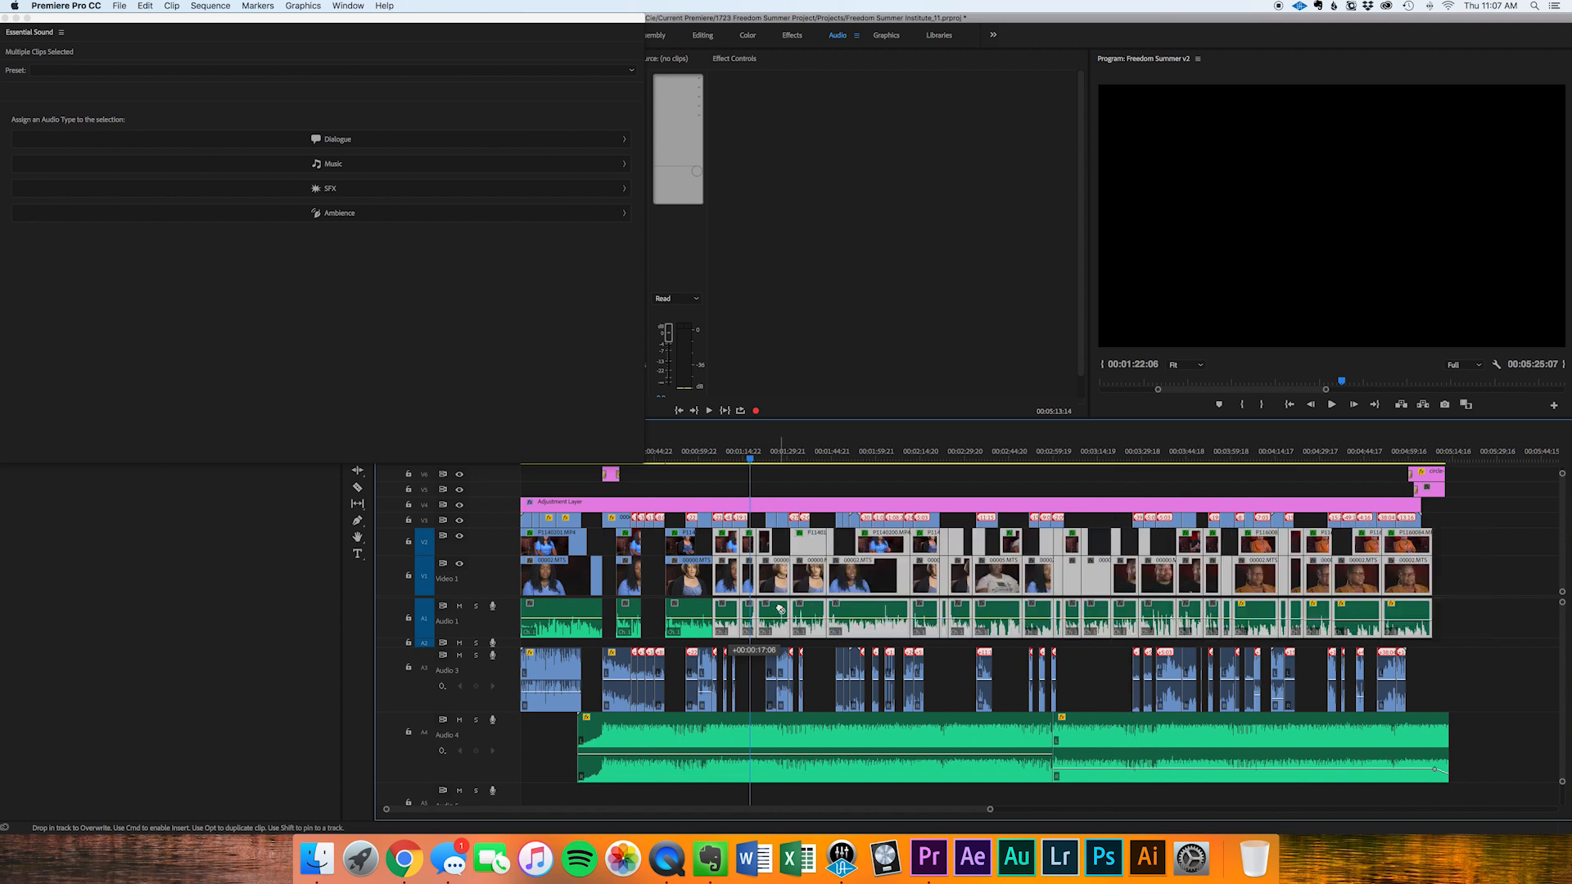
# - Move the first music clip to the sequence start and shift one interview clip earlier to open another gap after it
pyautogui.moveTo(735, 734); pyautogui.dragTo(678, 734)
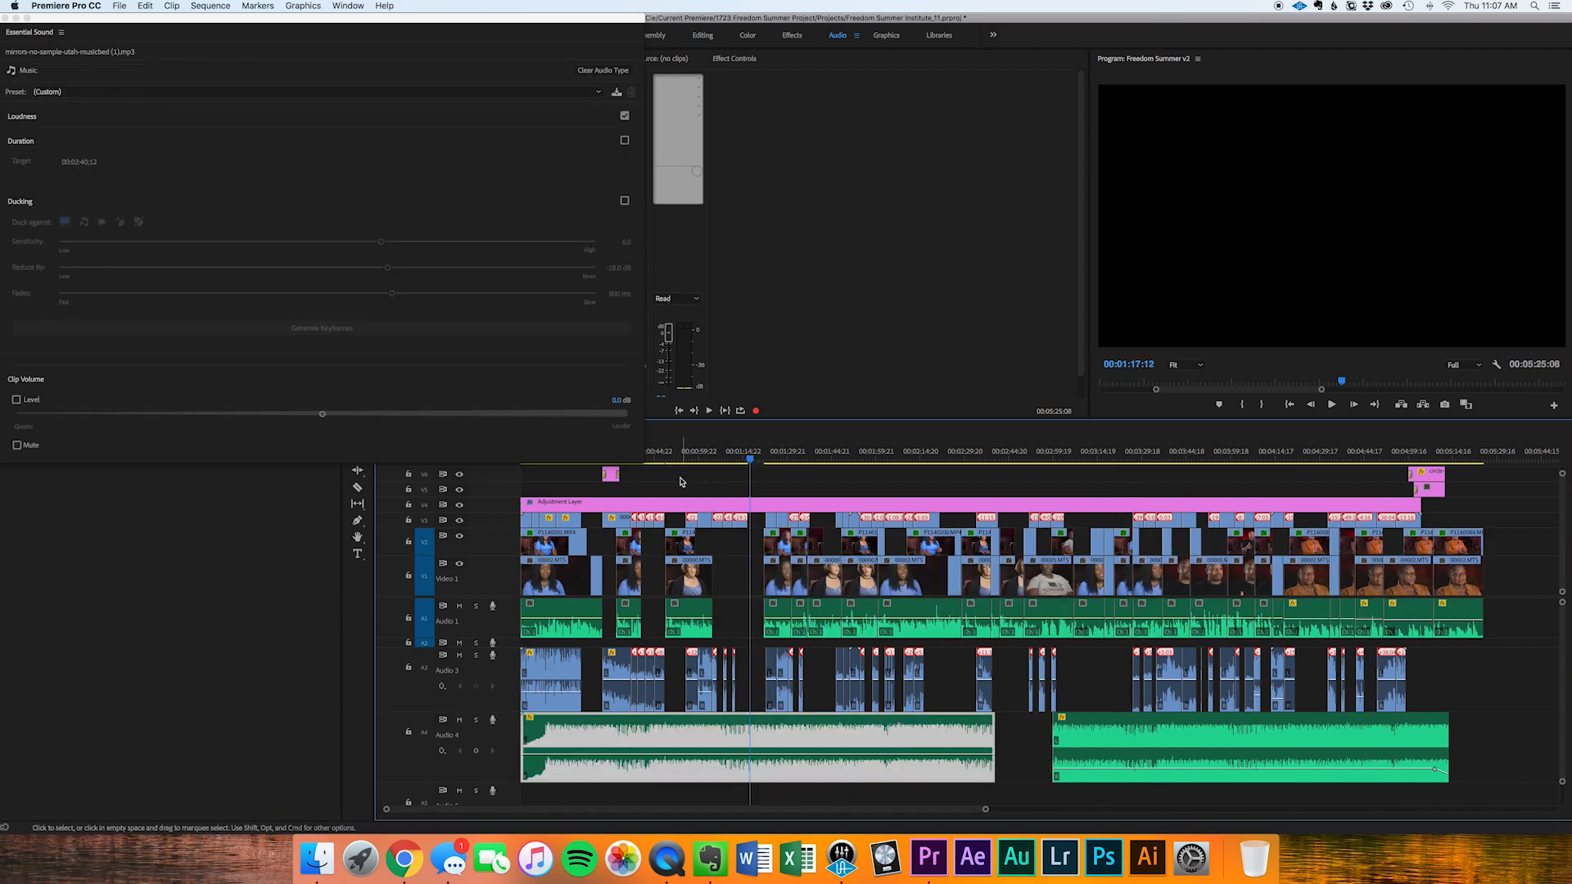
pyautogui.press('Down')
pyautogui.moveTo(741, 549); pyautogui.dragTo(752, 611)
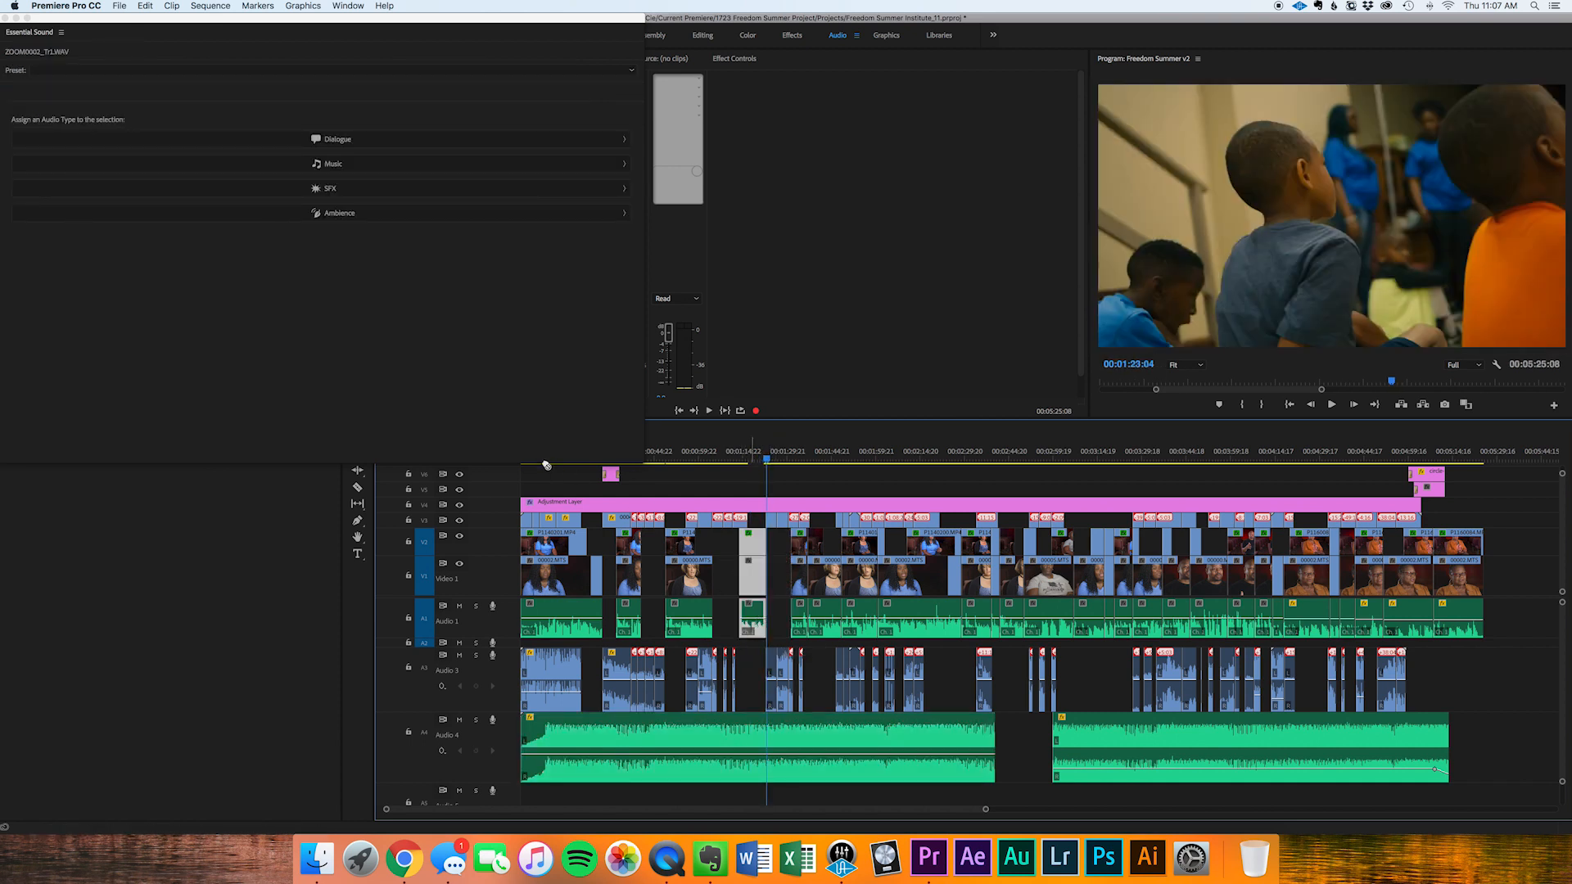
# - Select the first music clip on Audio 4, enable Ducking against dialogue and set Sensitivity to 0.0
pyautogui.click(557, 464)
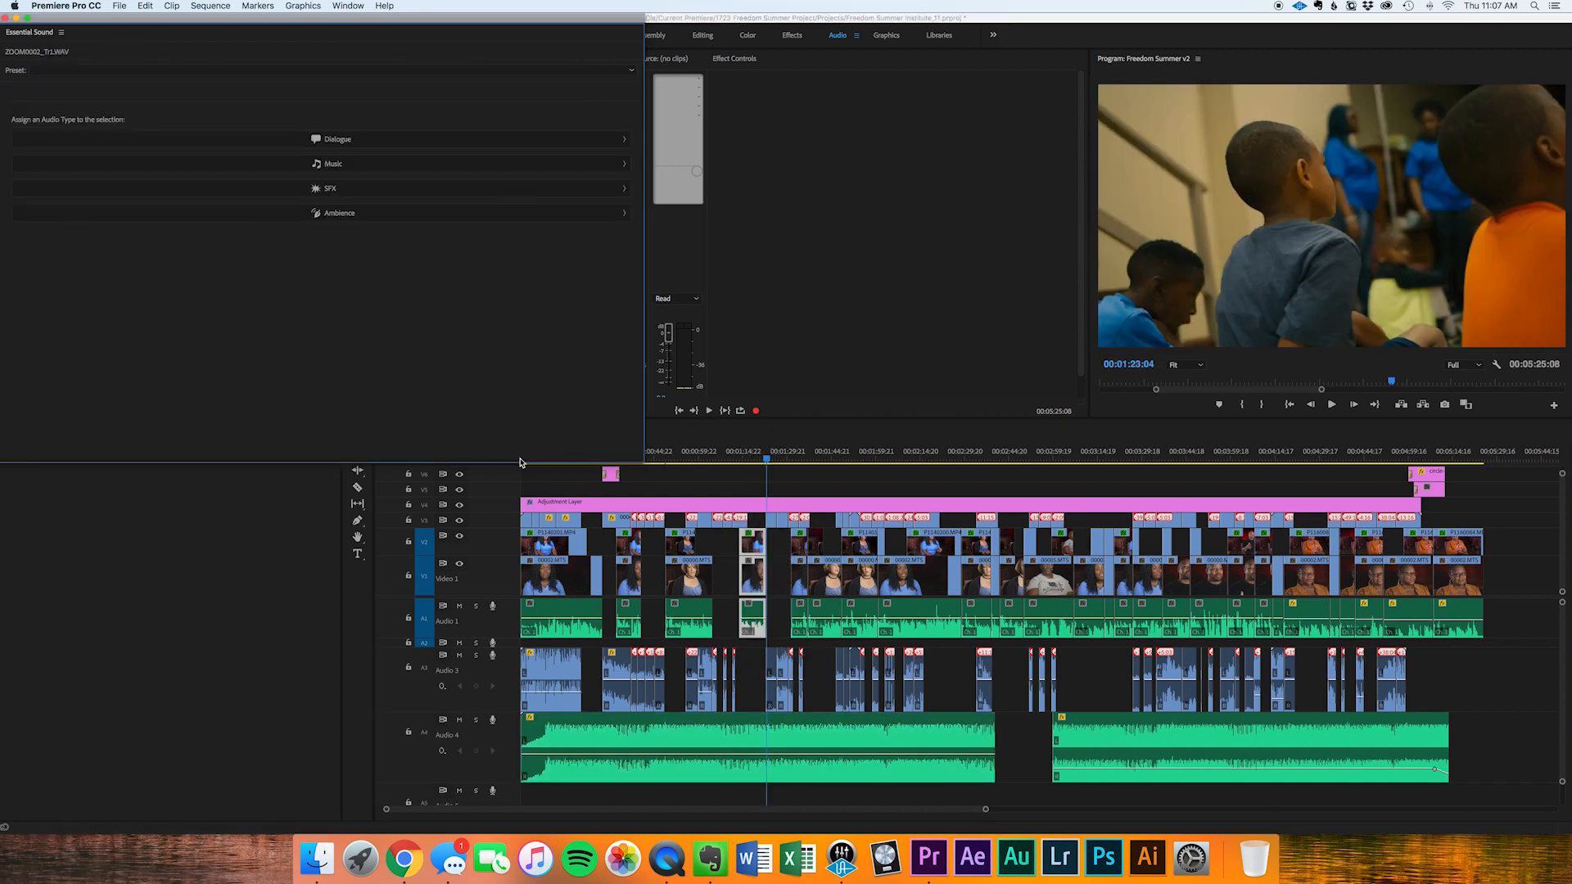
pyautogui.click(565, 475)
pyautogui.click(544, 455)
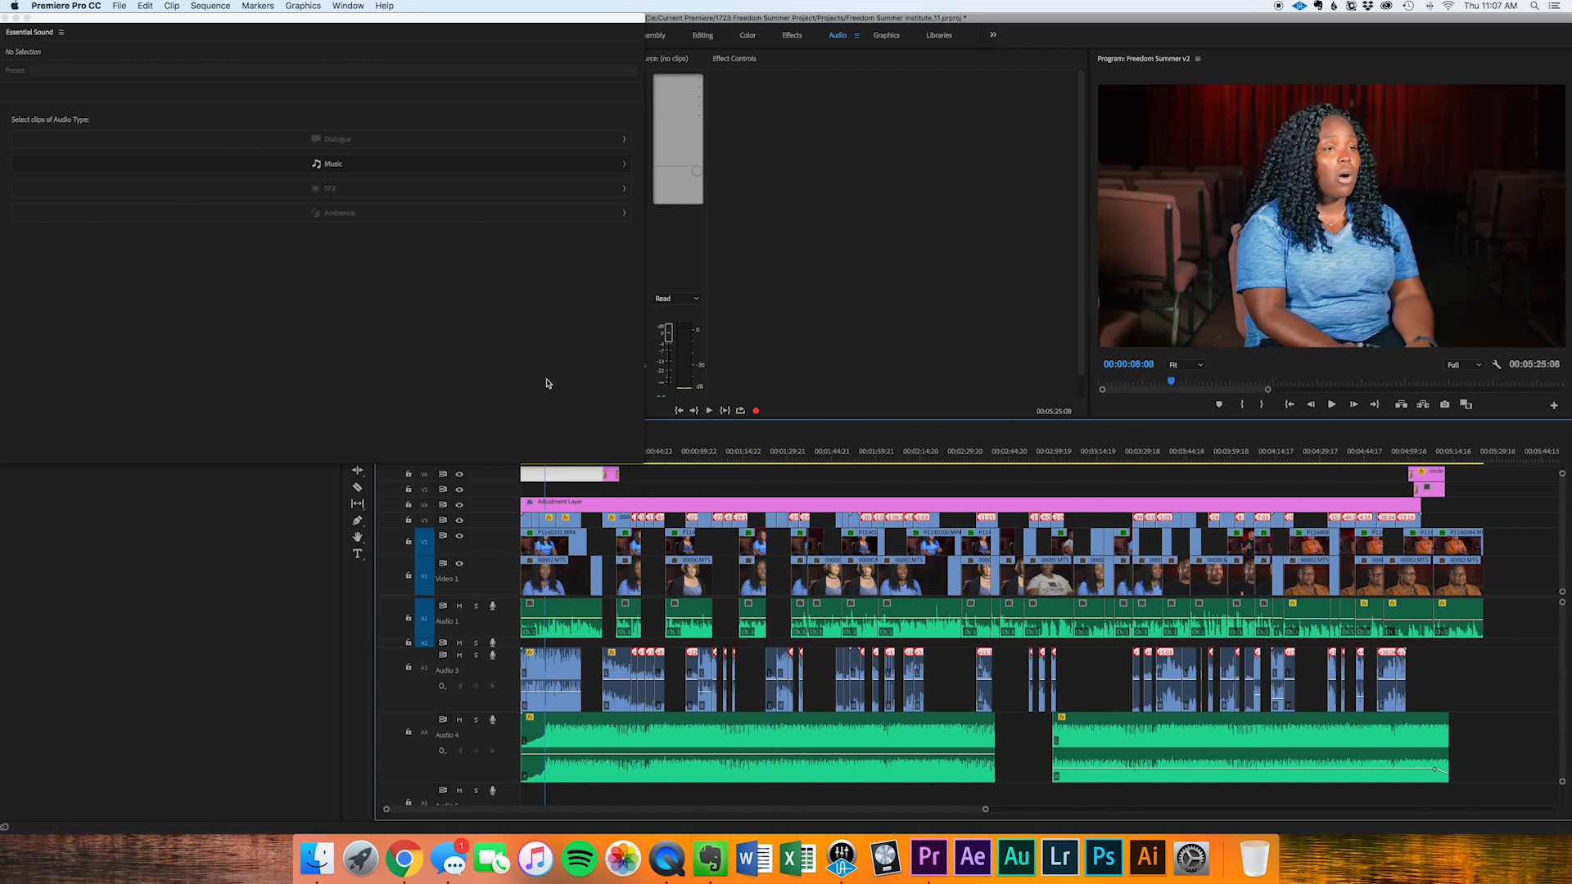
pyautogui.click(565, 740)
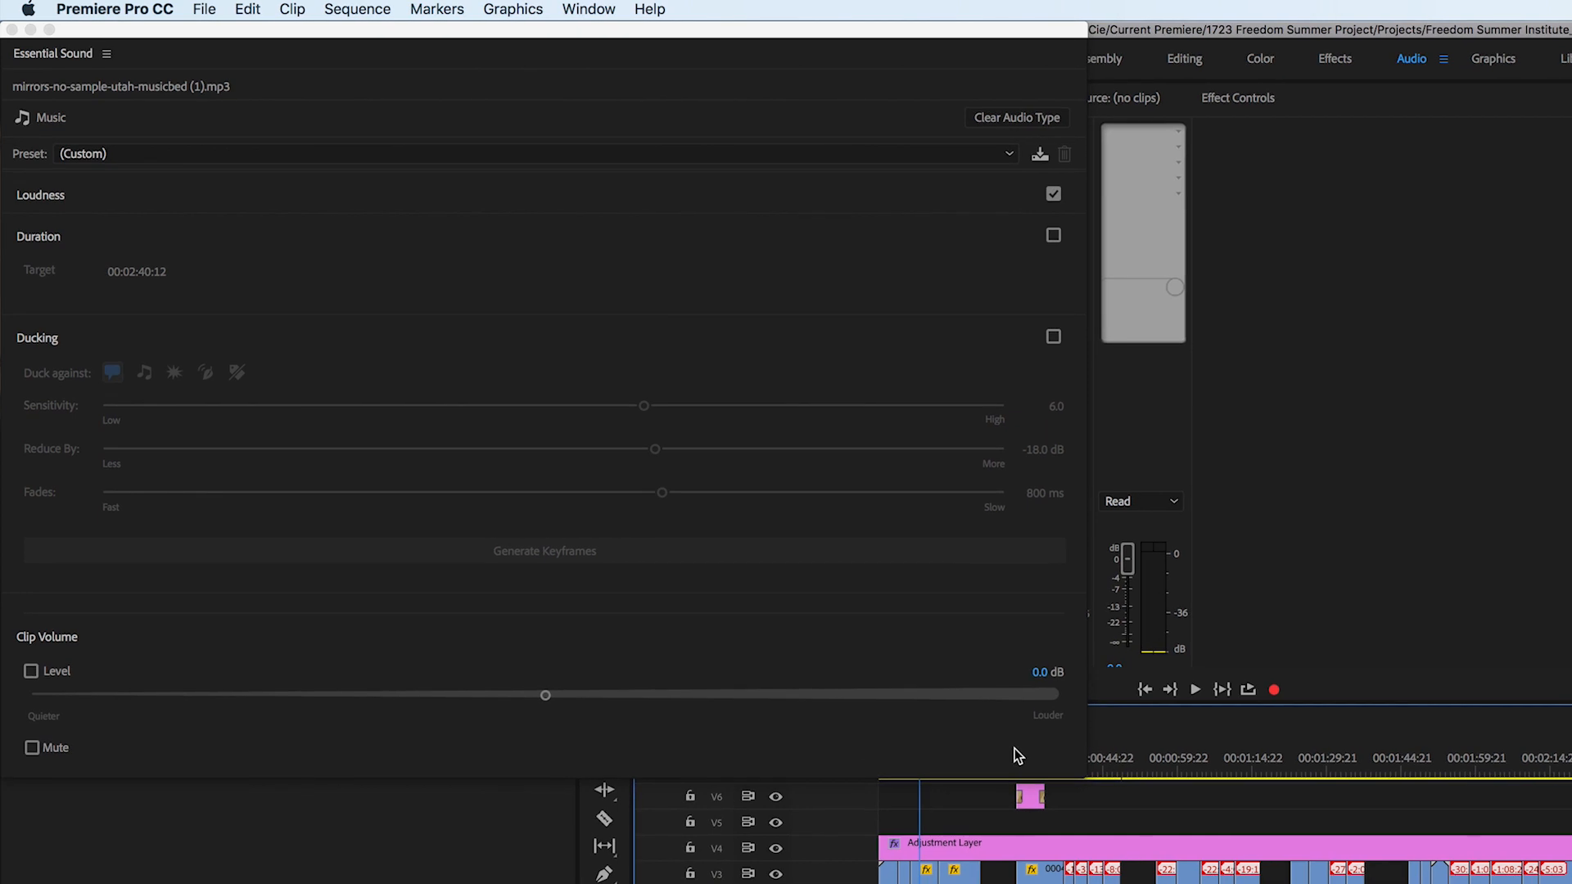
pyautogui.press('space')
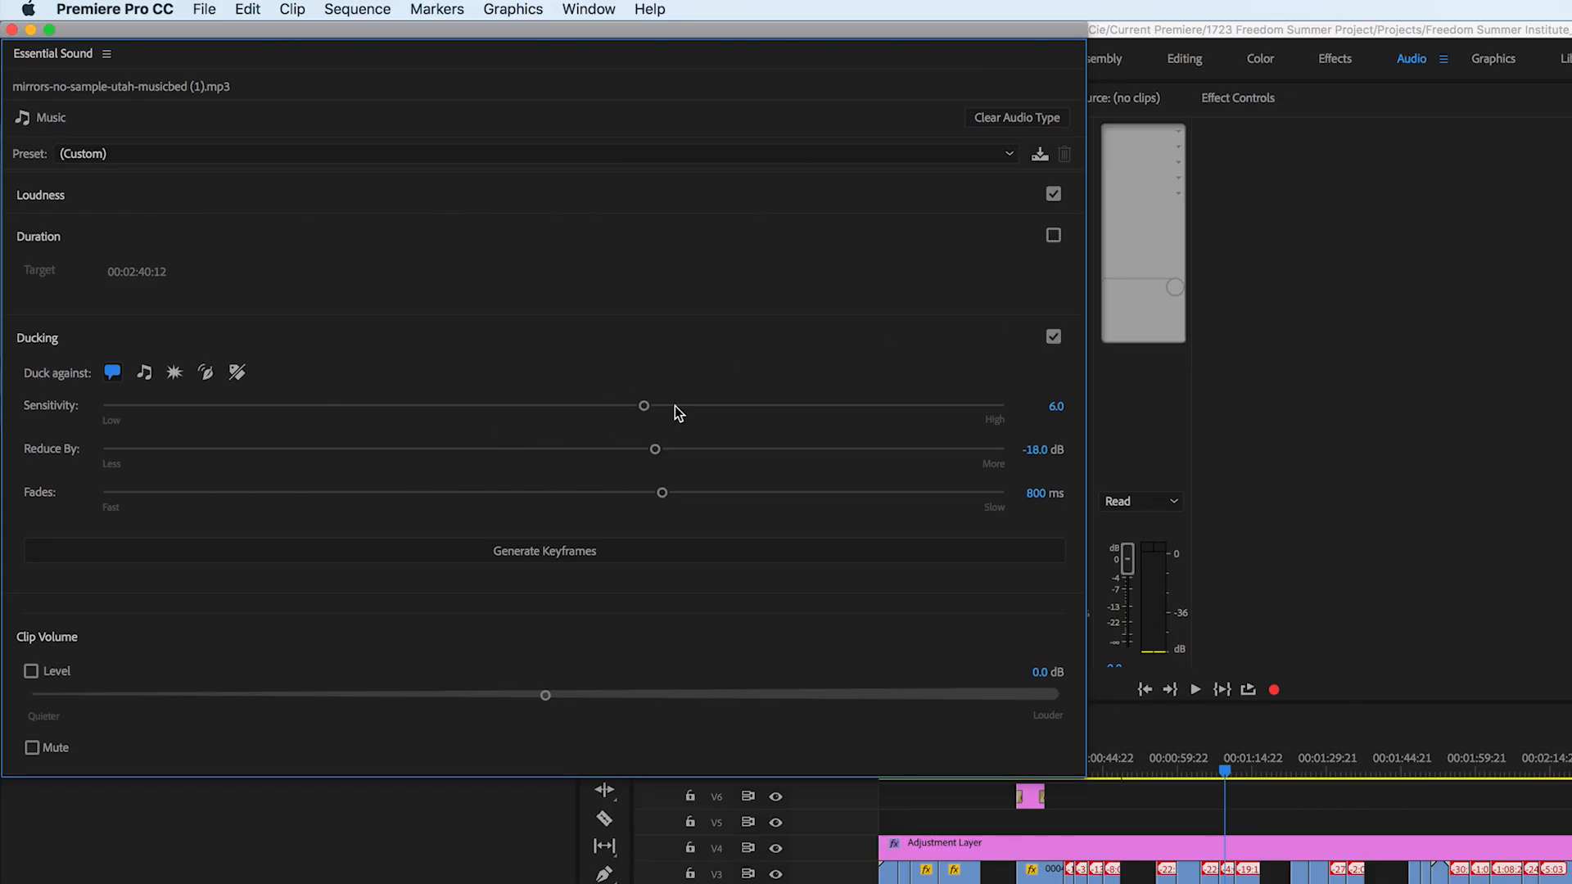
pyautogui.moveTo(645, 406); pyautogui.dragTo(100, 404)
# - Play the soloed Audio 4 music from about 00:00:59 and check its level in the Audio Track Mixer
pyautogui.moveTo(1211, 760); pyautogui.dragTo(1177, 765)
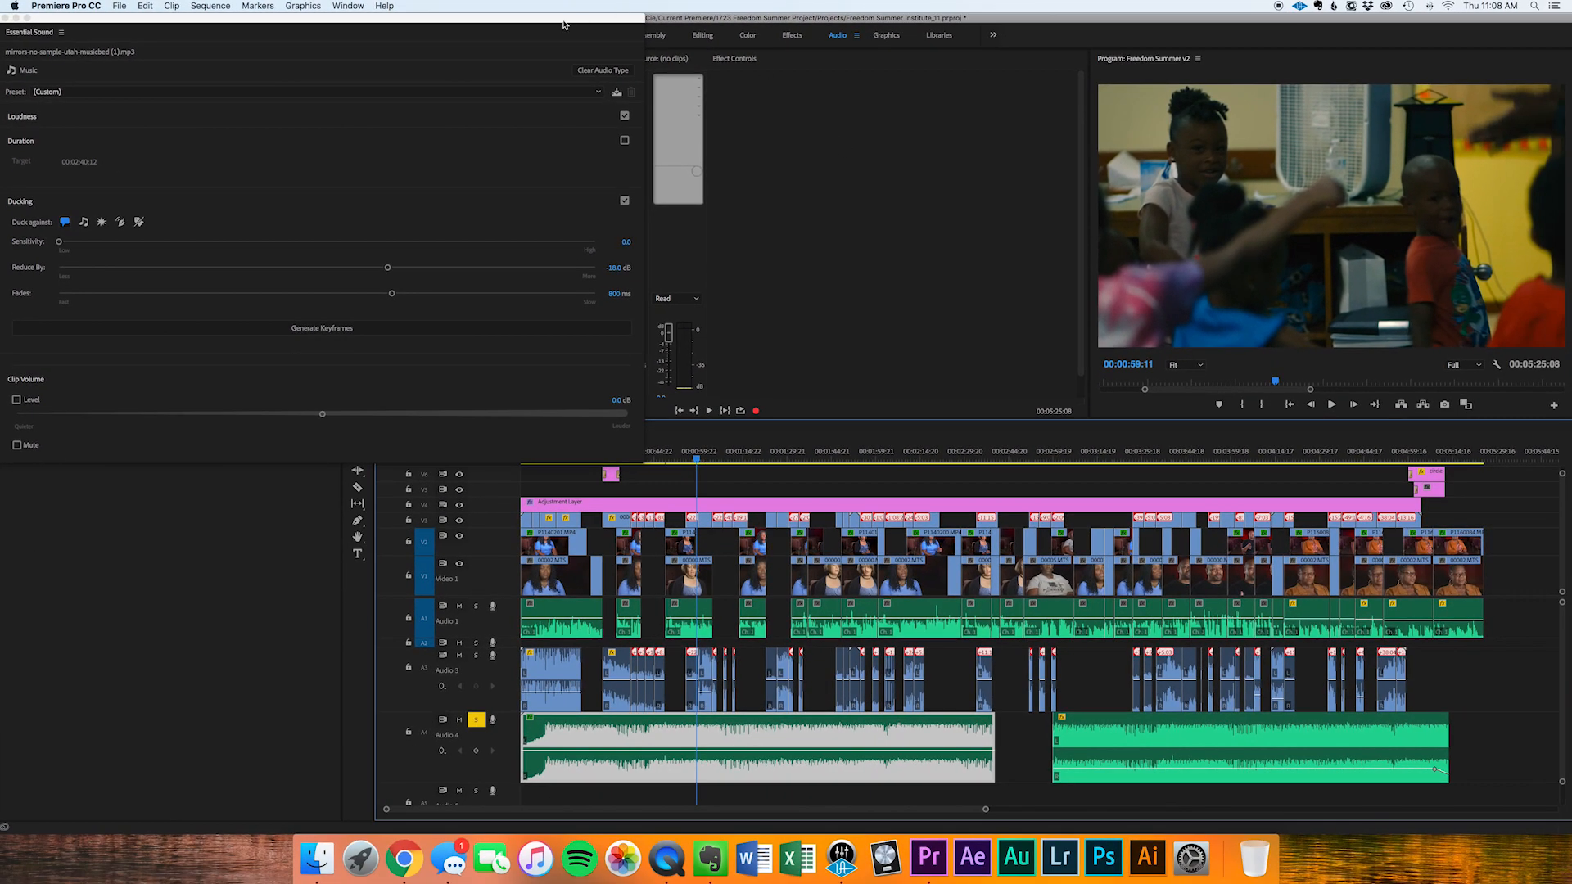
pyautogui.moveTo(563, 24); pyautogui.dragTo(1437, 43)
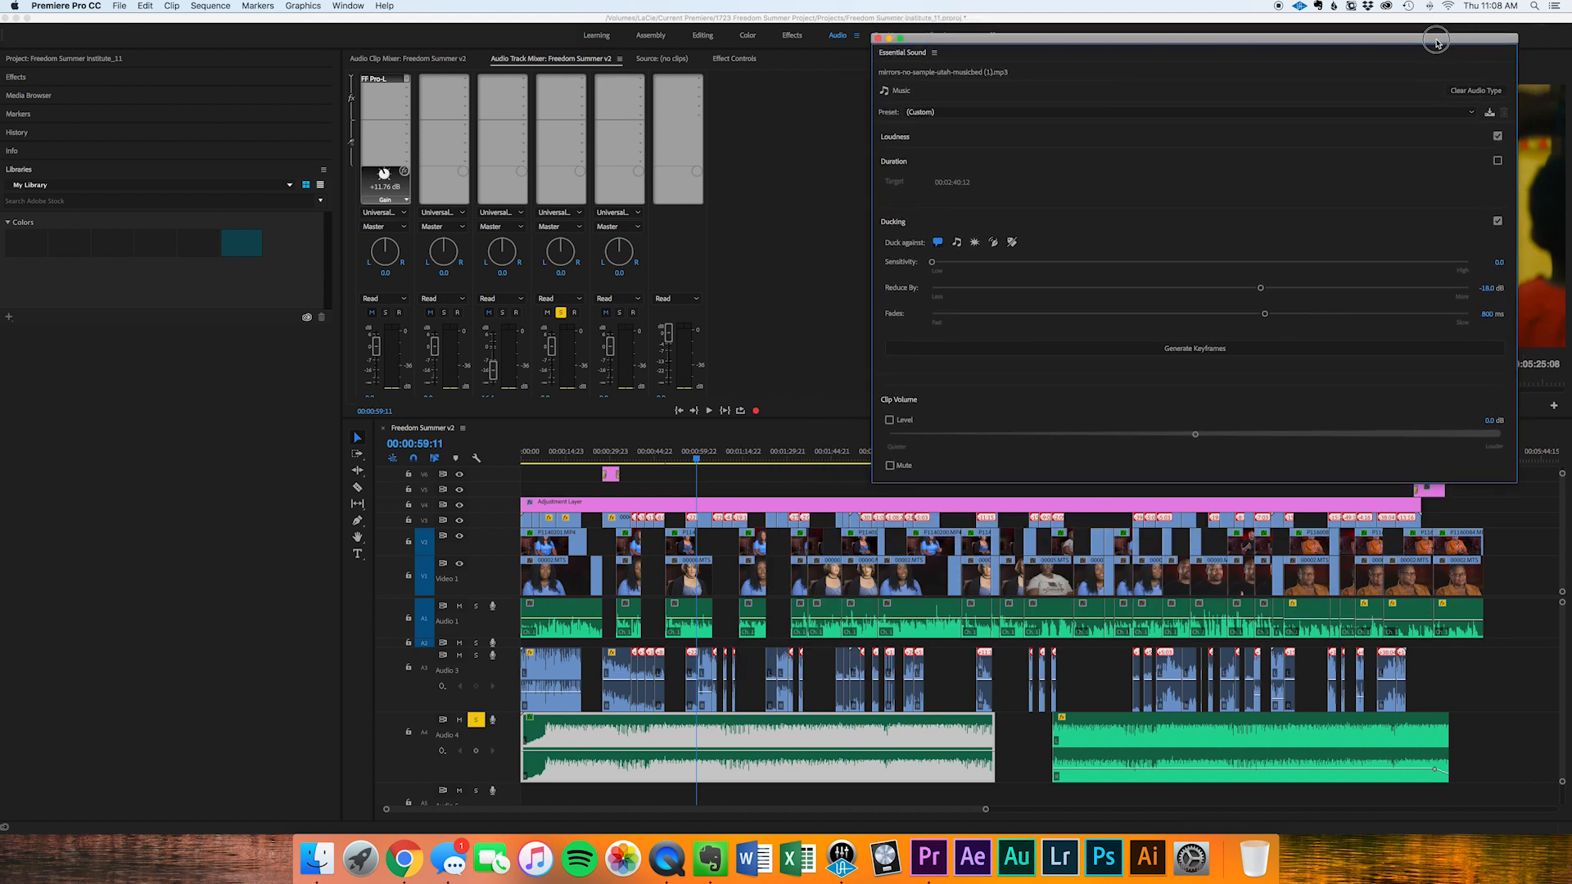
pyautogui.click(347, 78)
pyautogui.press('space')
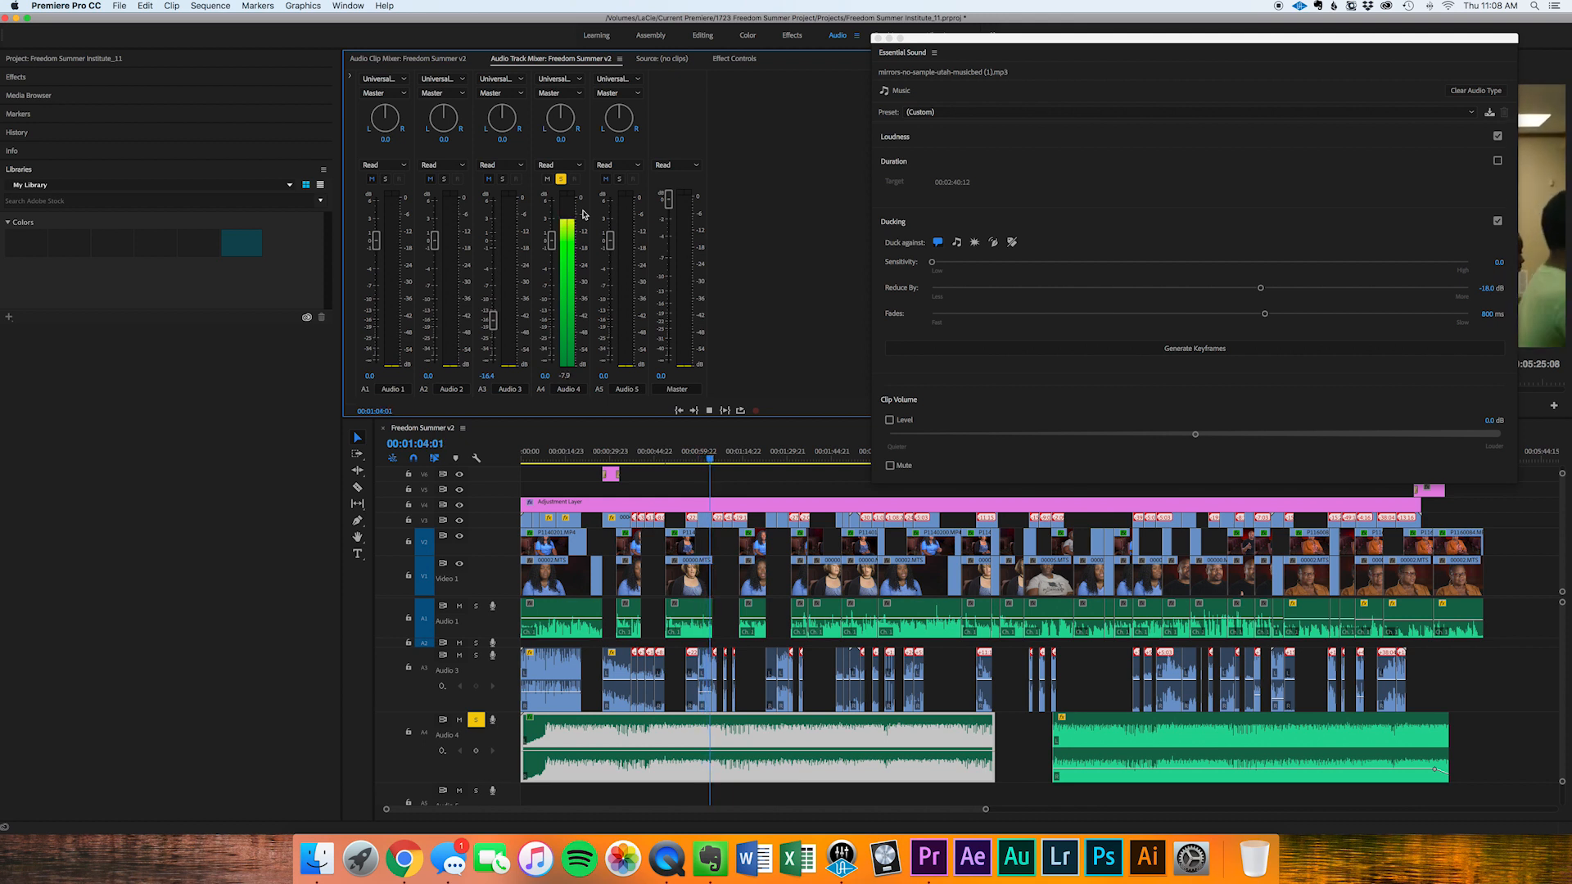
pyautogui.press('space')
pyautogui.moveTo(1162, 45); pyautogui.dragTo(306, 5)
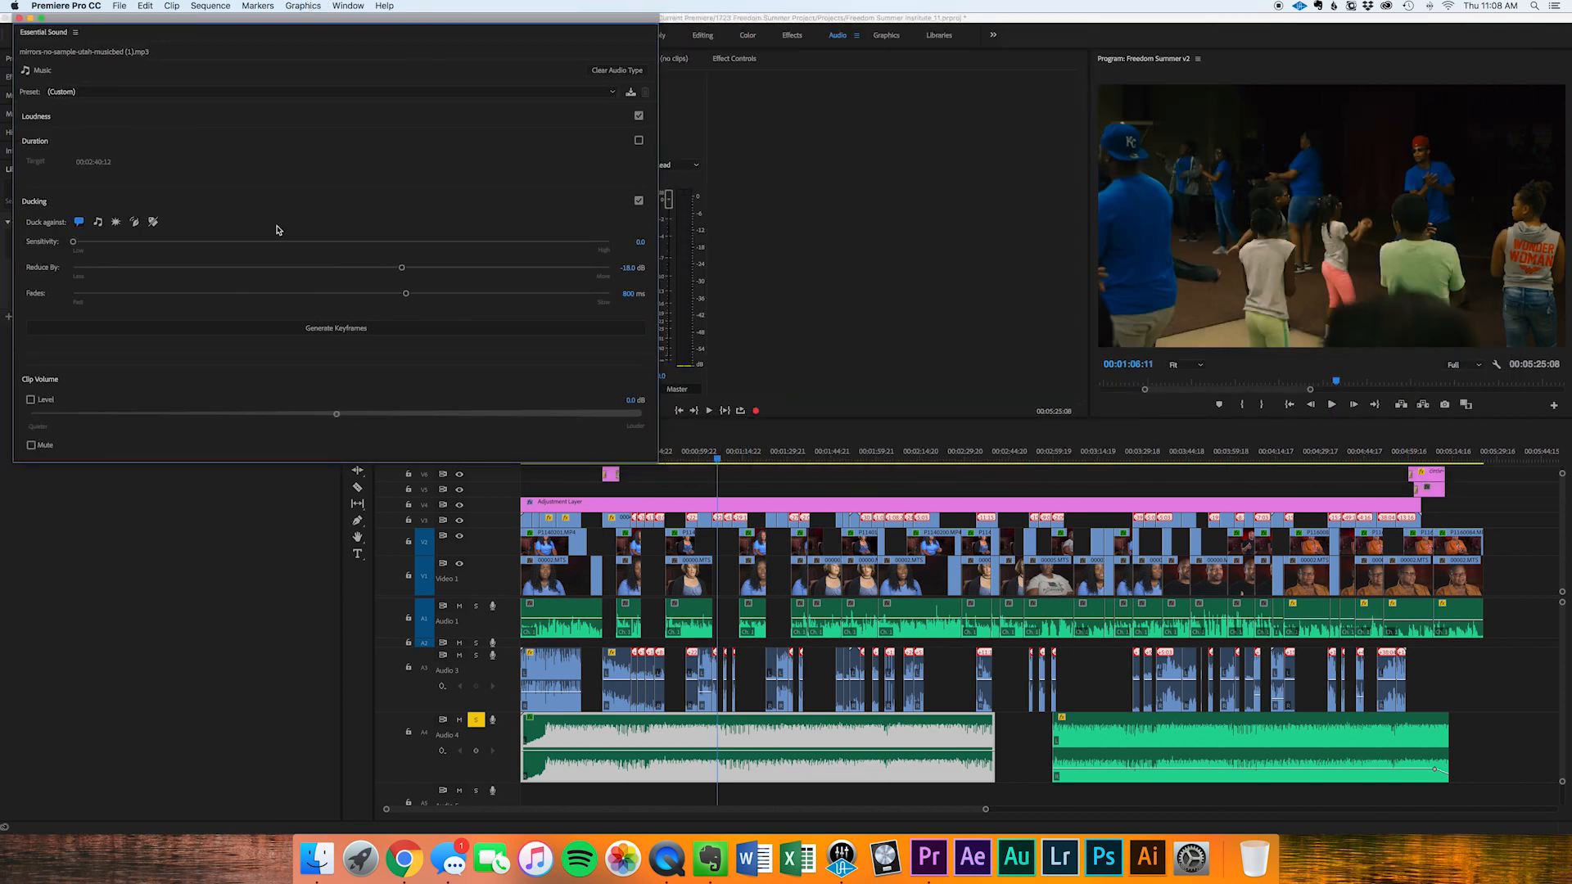
# - Set the music clip's ducking to Sensitivity 5.0, Reduce By -12.0 dB and Fades 732 ms
pyautogui.moveTo(431, 273); pyautogui.dragTo(350, 275)
pyautogui.moveTo(404, 294); pyautogui.dragTo(424, 295)
pyautogui.moveTo(228, 244); pyautogui.dragTo(335, 248)
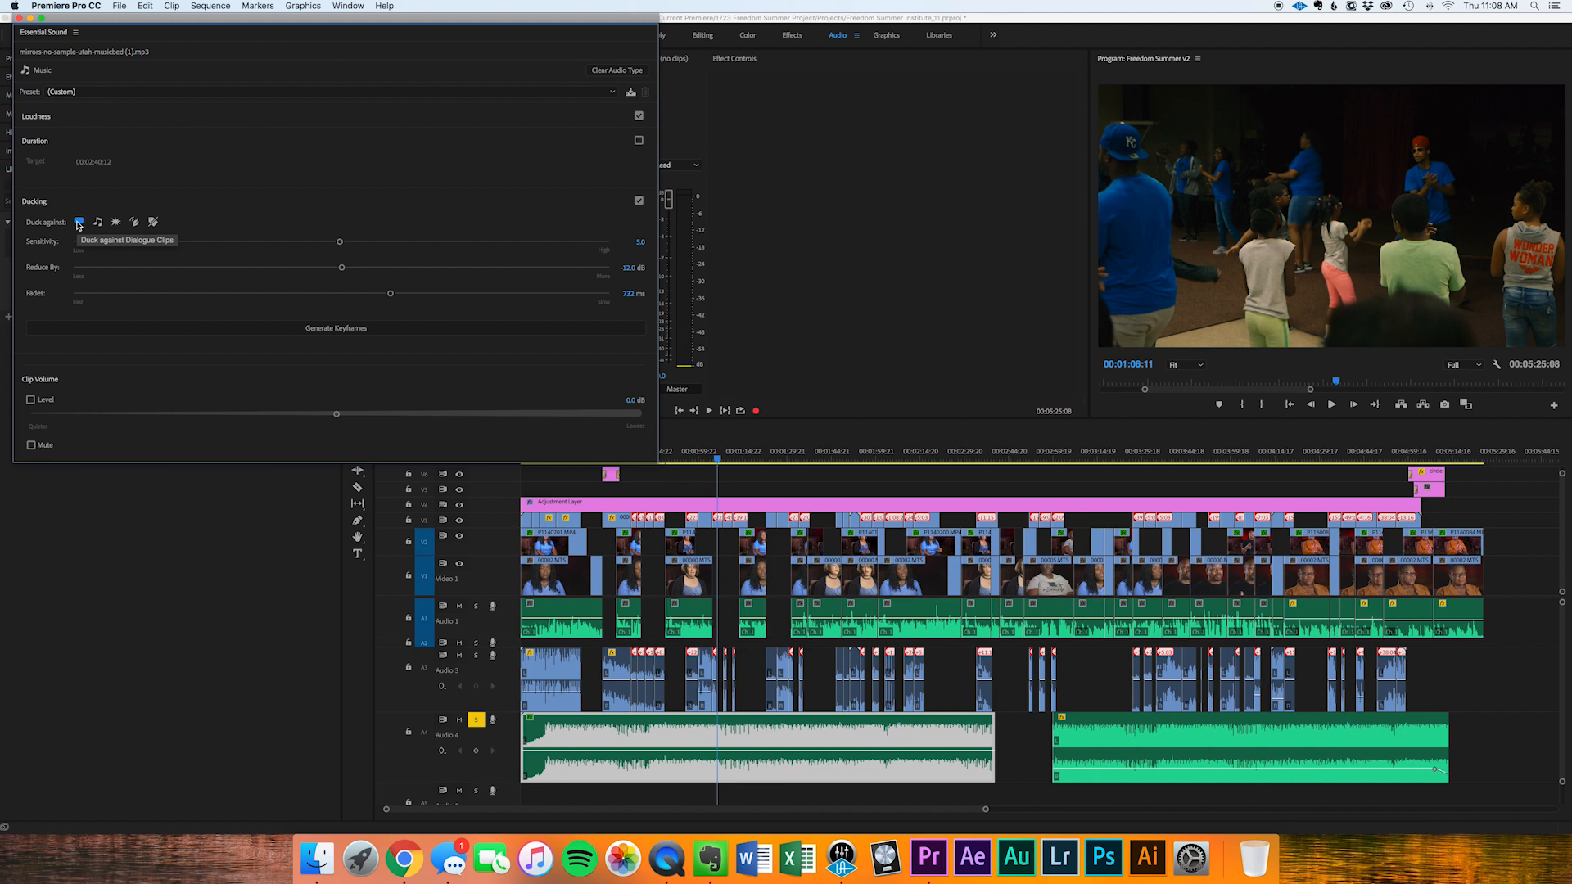
# - Assign the Dialogue audio type to all Audio 1 interview clips after the first one
pyautogui.click(570, 614)
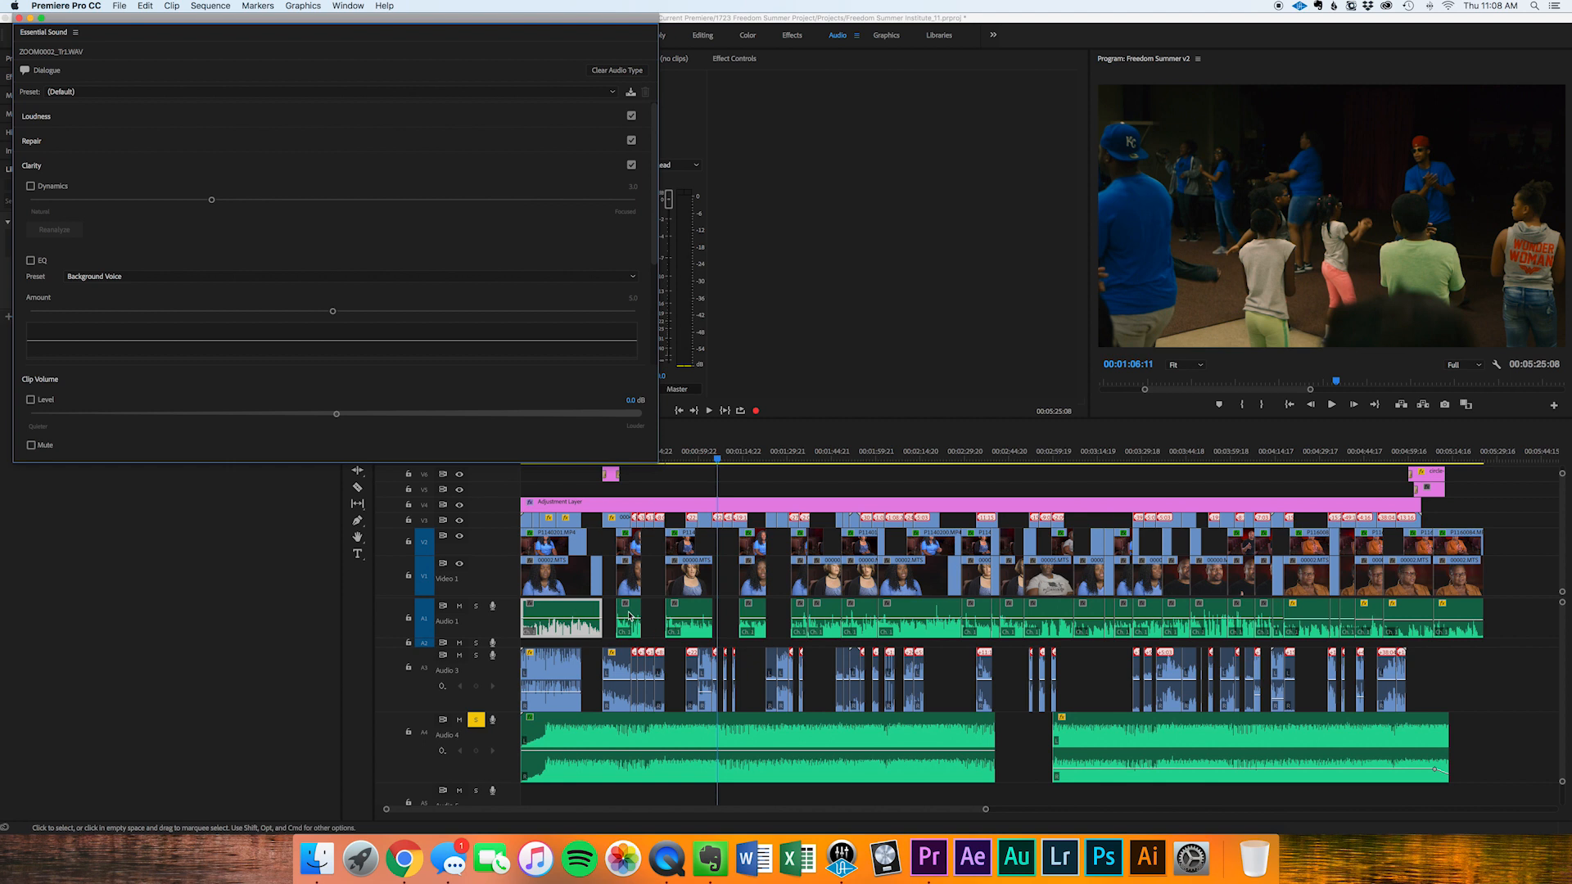
pyautogui.moveTo(1425, 620); pyautogui.dragTo(608, 604)
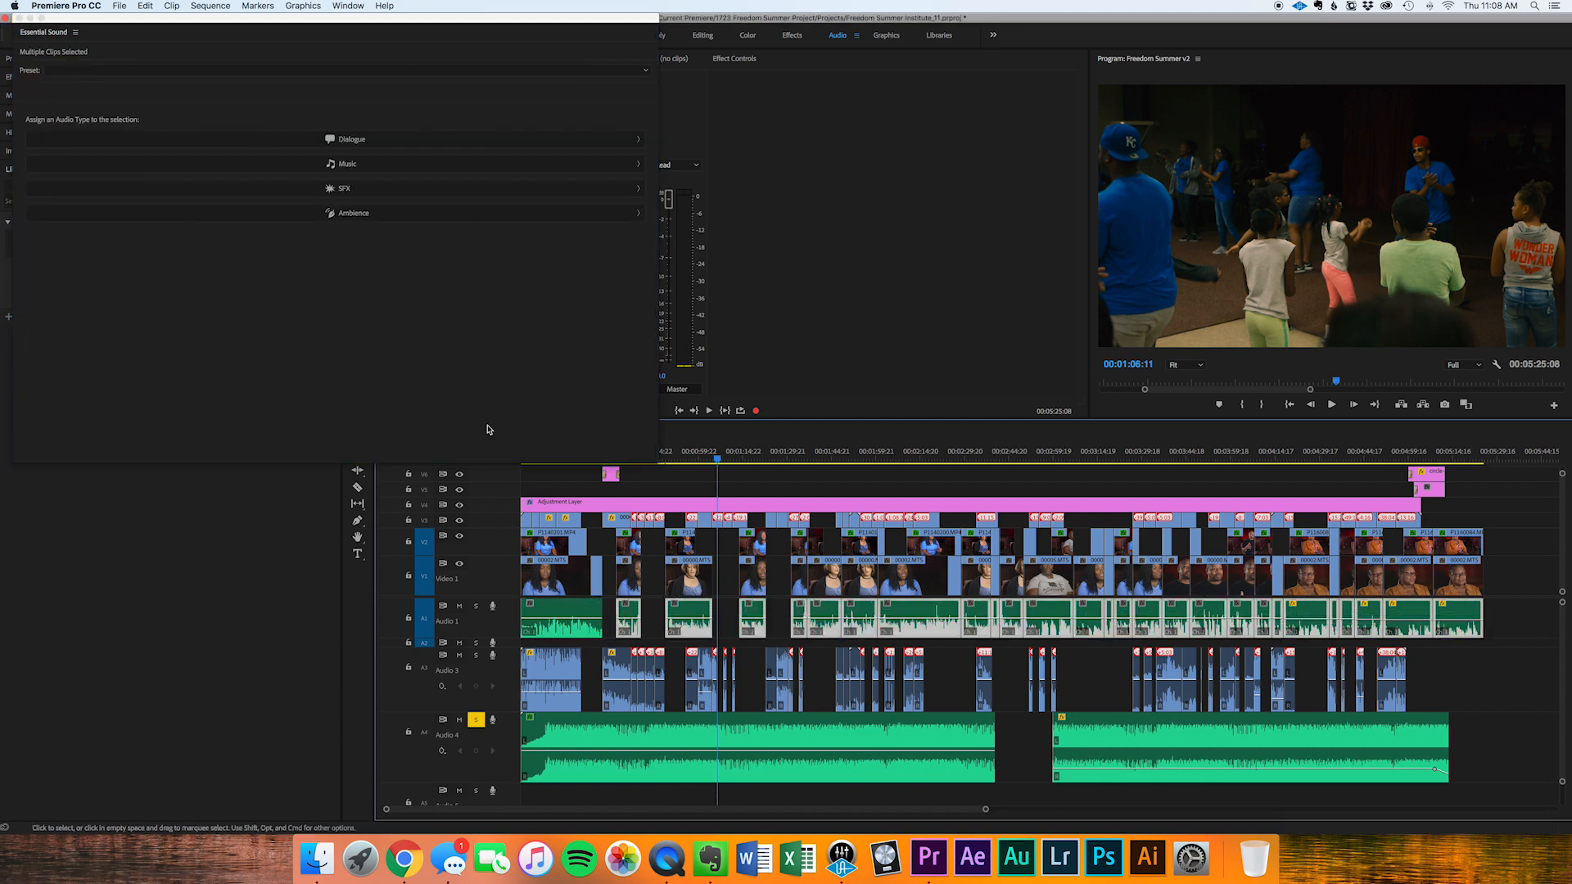
pyautogui.click(308, 140)
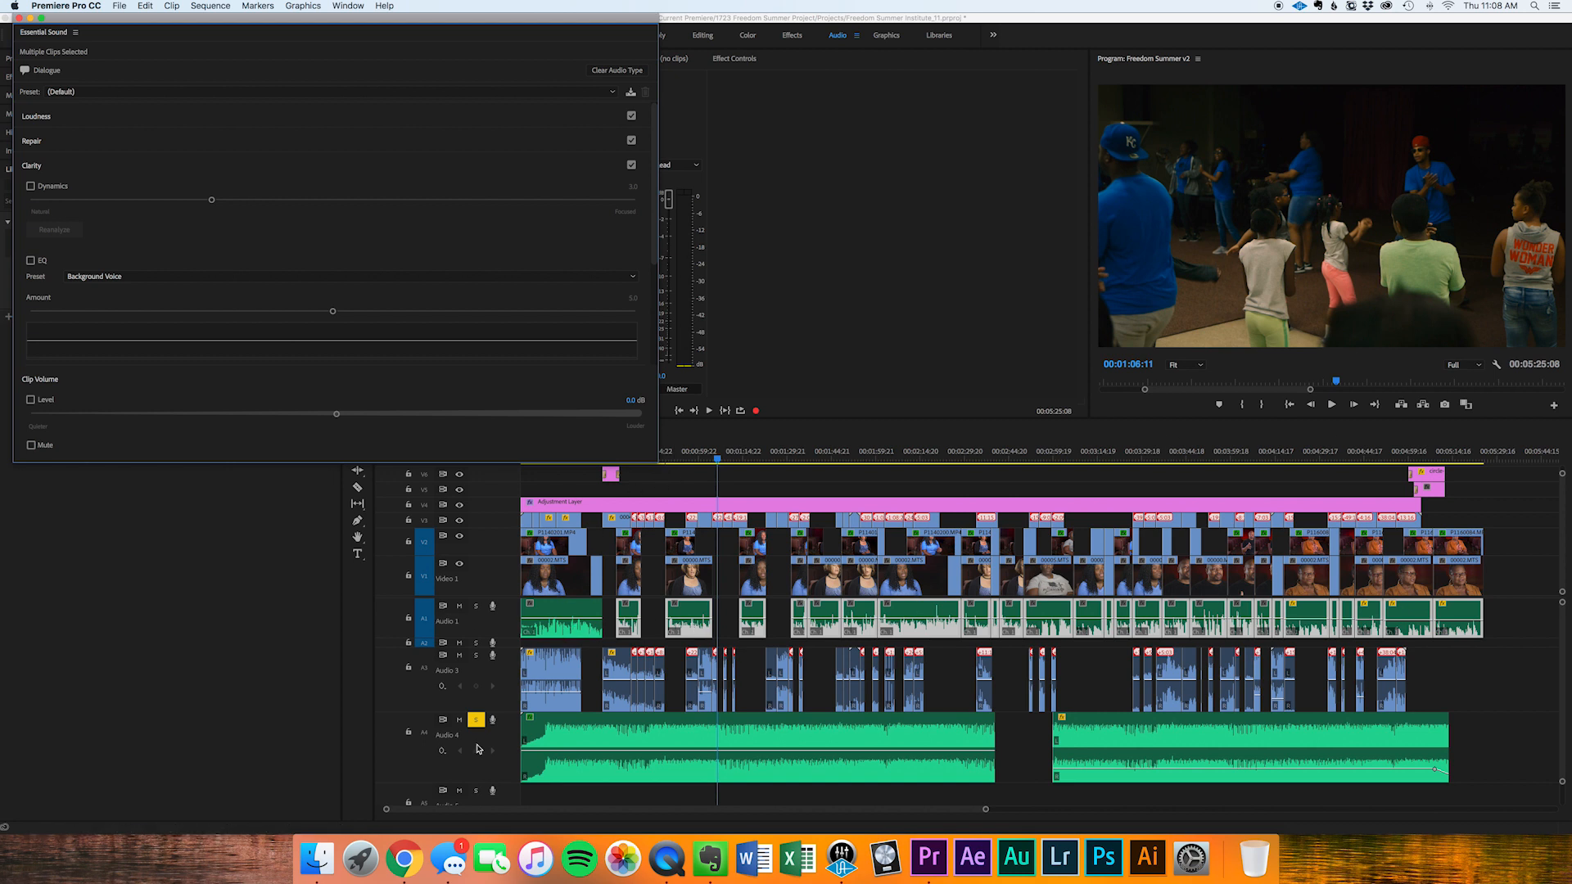
# - Preview the mix near the sequence start with the first music clip selected, and generate its ducking keyframes
pyautogui.click(563, 737)
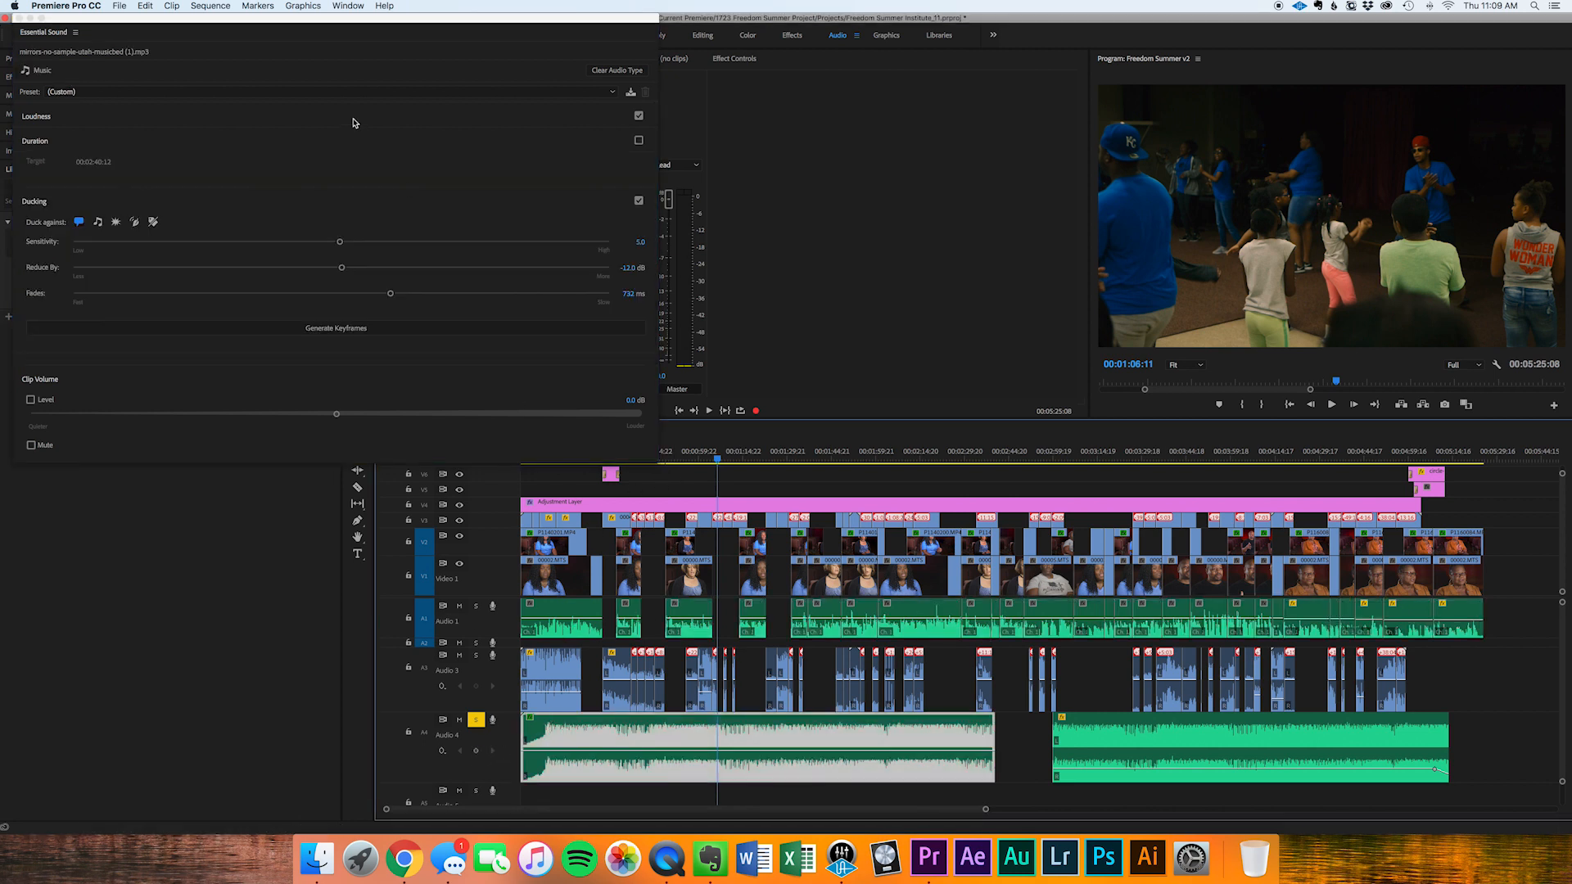
pyautogui.moveTo(718, 456); pyautogui.dragTo(602, 477)
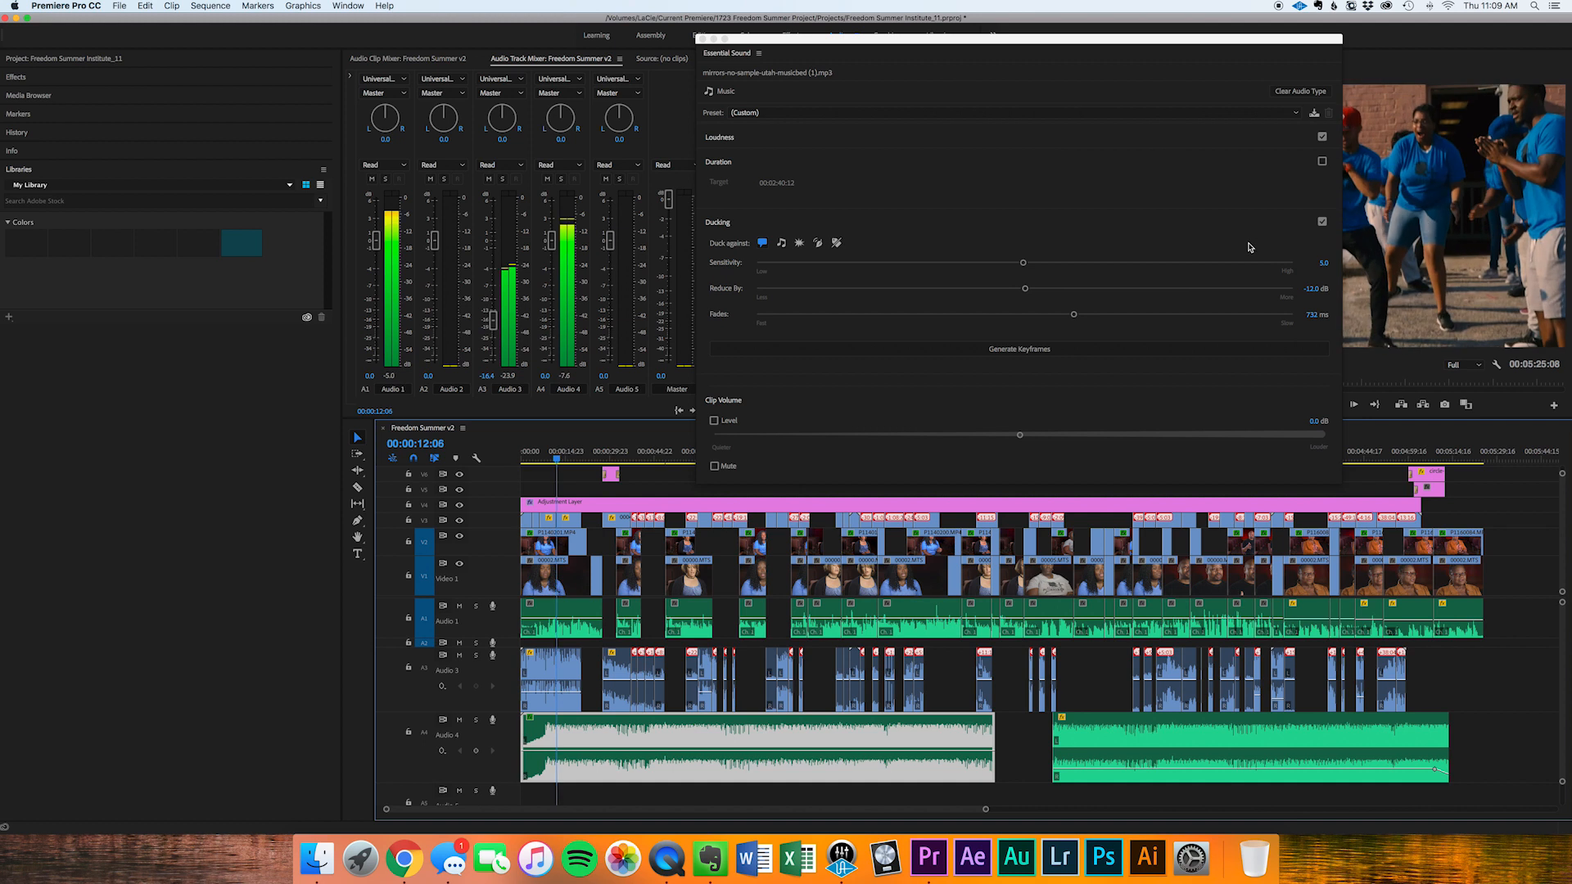
pyautogui.press('space')
pyautogui.click(1030, 353)
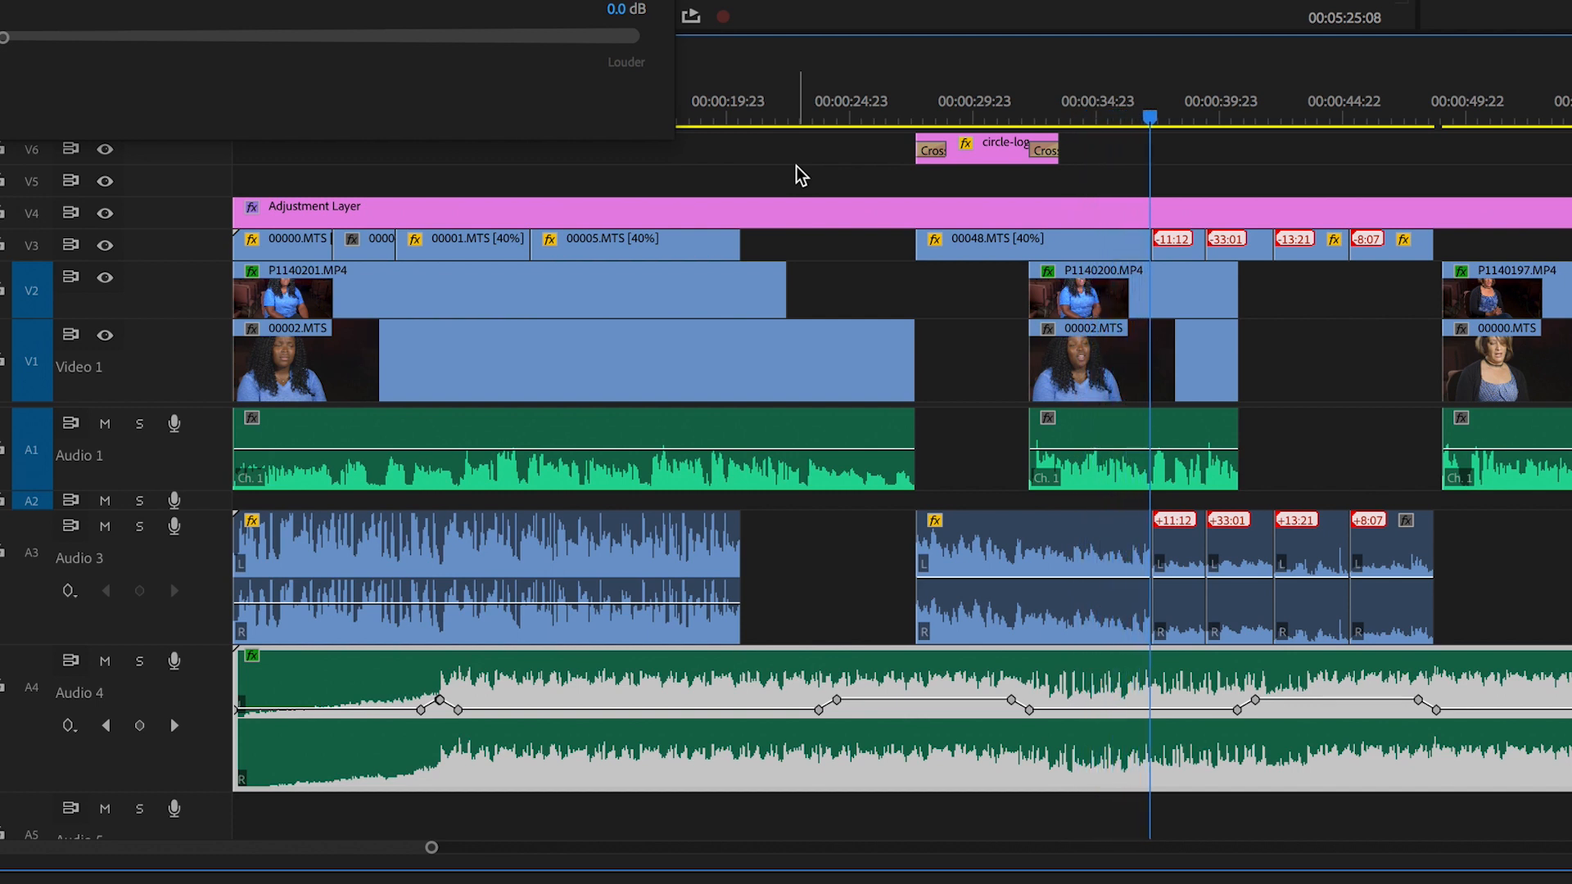
# - Examine the generated keyframes on Audio 4 against the dialogue gaps, placing the playhead at about 00:00:23:14
pyautogui.press('space')
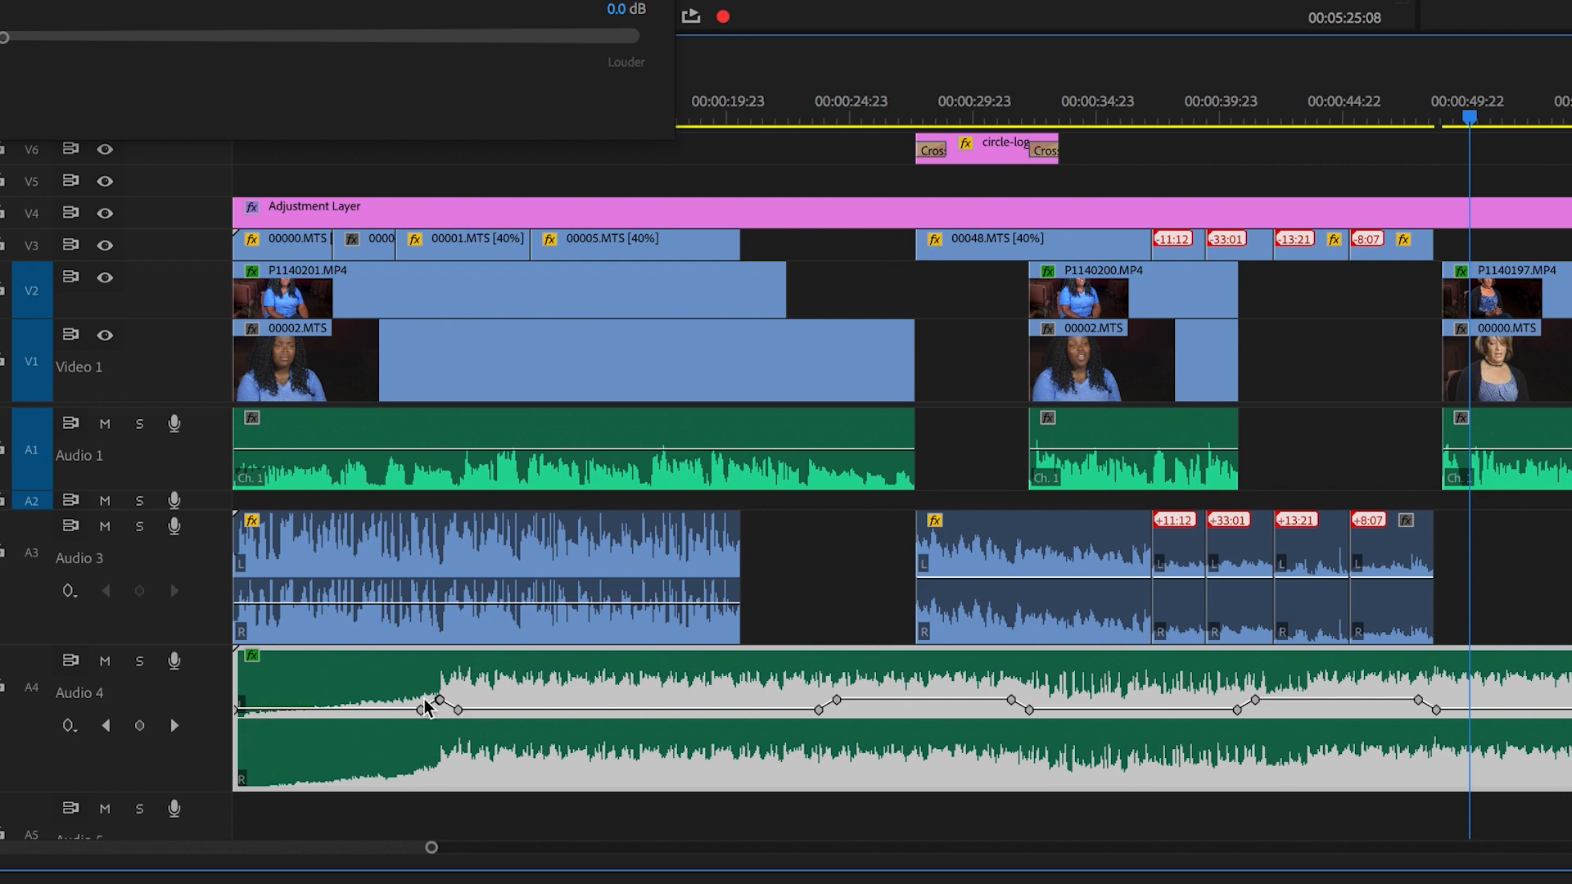
pyautogui.hscroll(1, 442, 728)
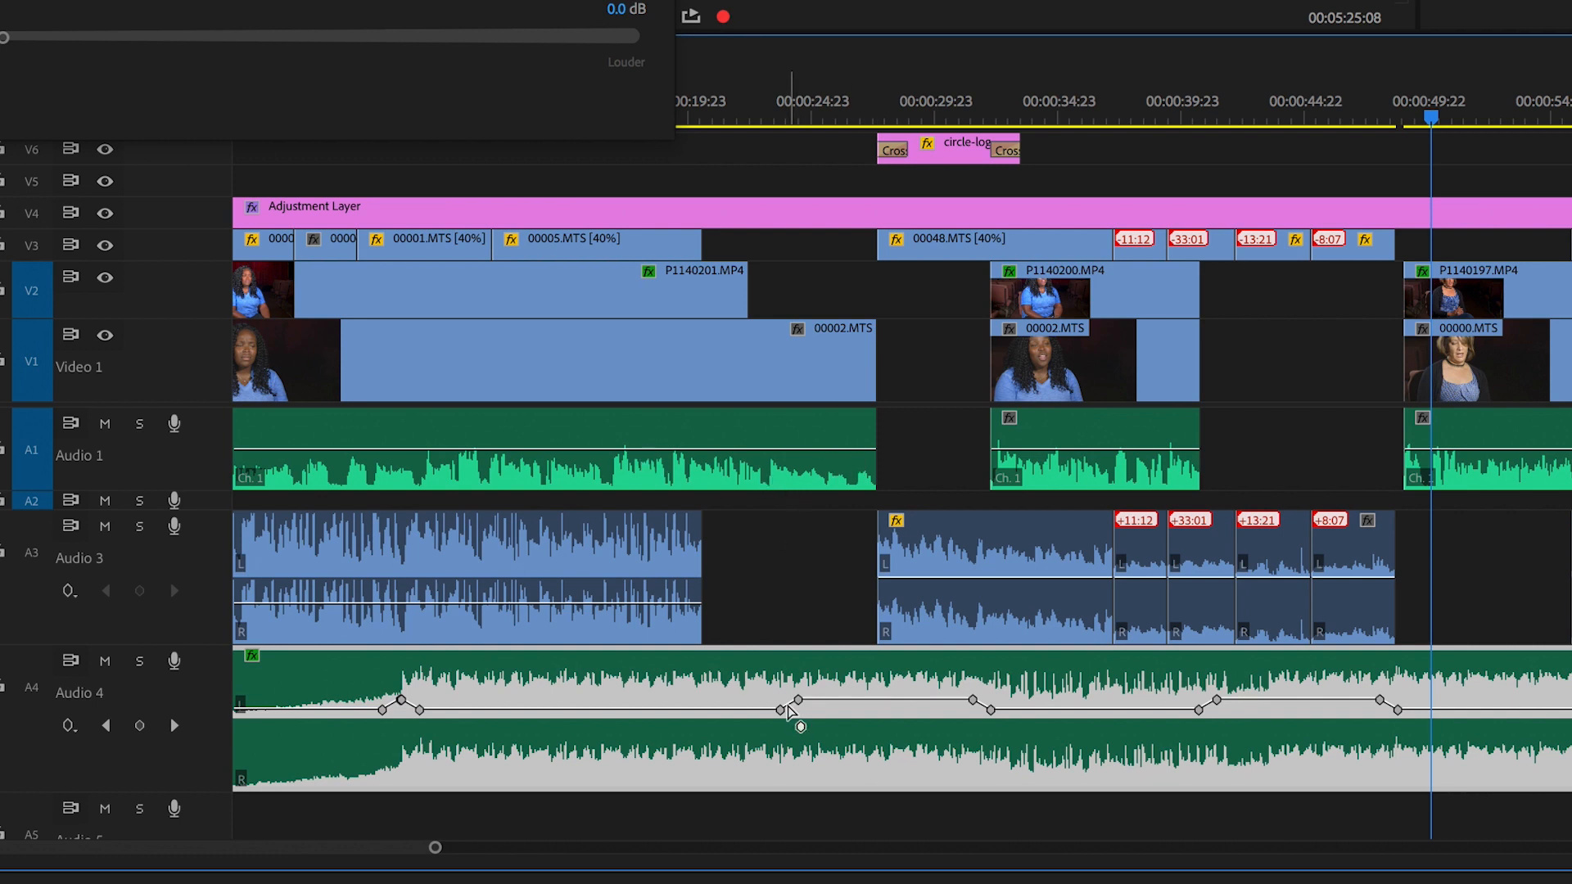
pyautogui.moveTo(770, 98); pyautogui.dragTo(778, 101)
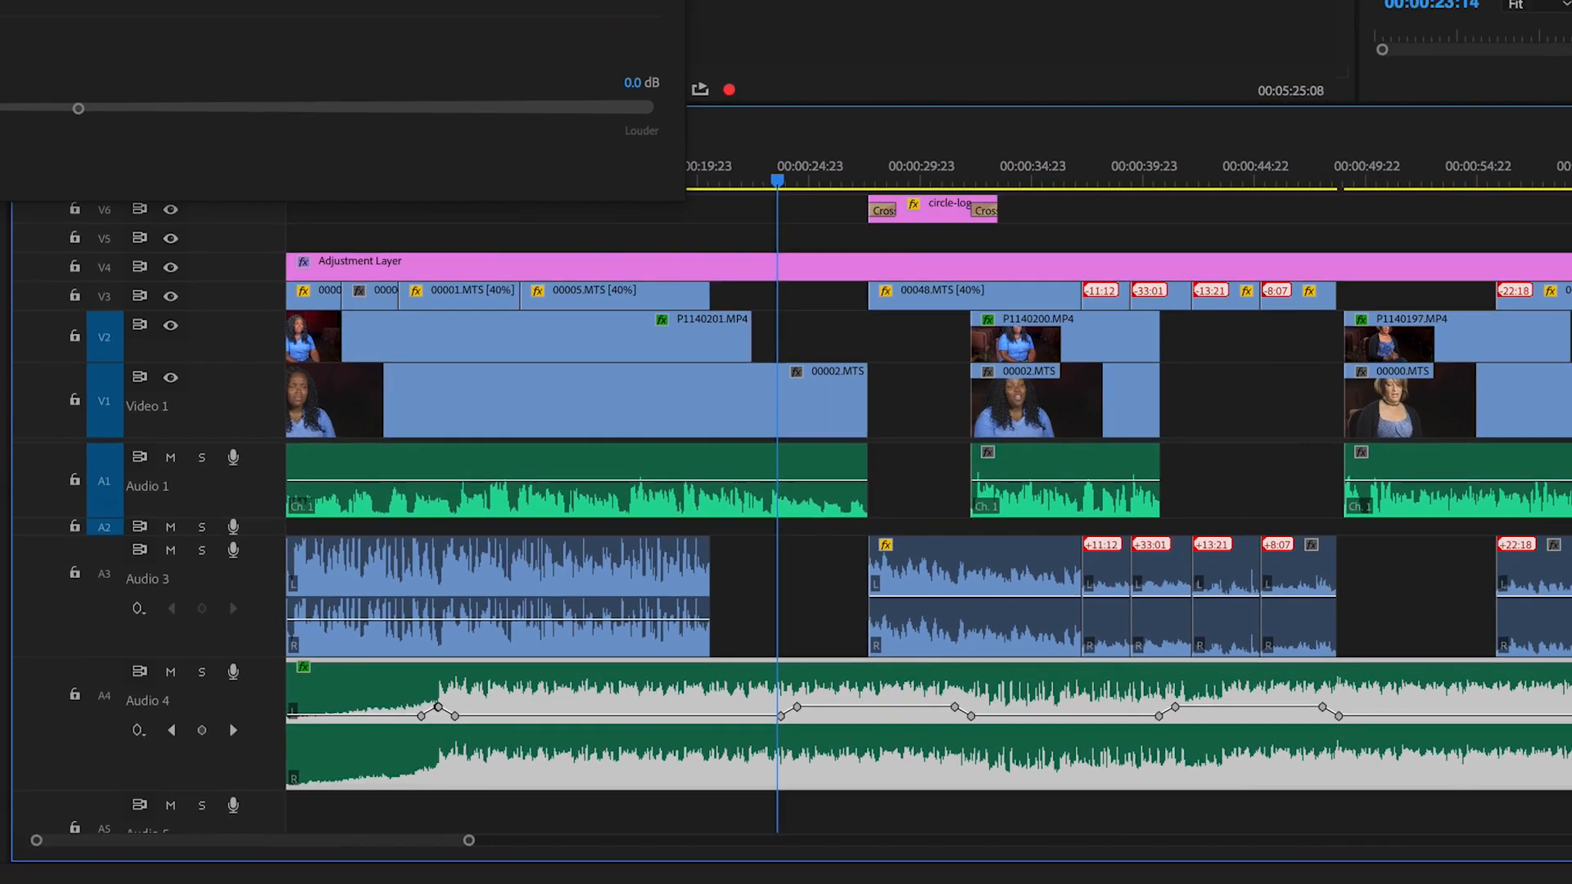
# - Set the music clip's ducking Sensitivity to 10.0 and regenerate the keyframes, playing the result from 00:00:23:14
pyautogui.moveTo(276, 28); pyautogui.dragTo(674, 259)
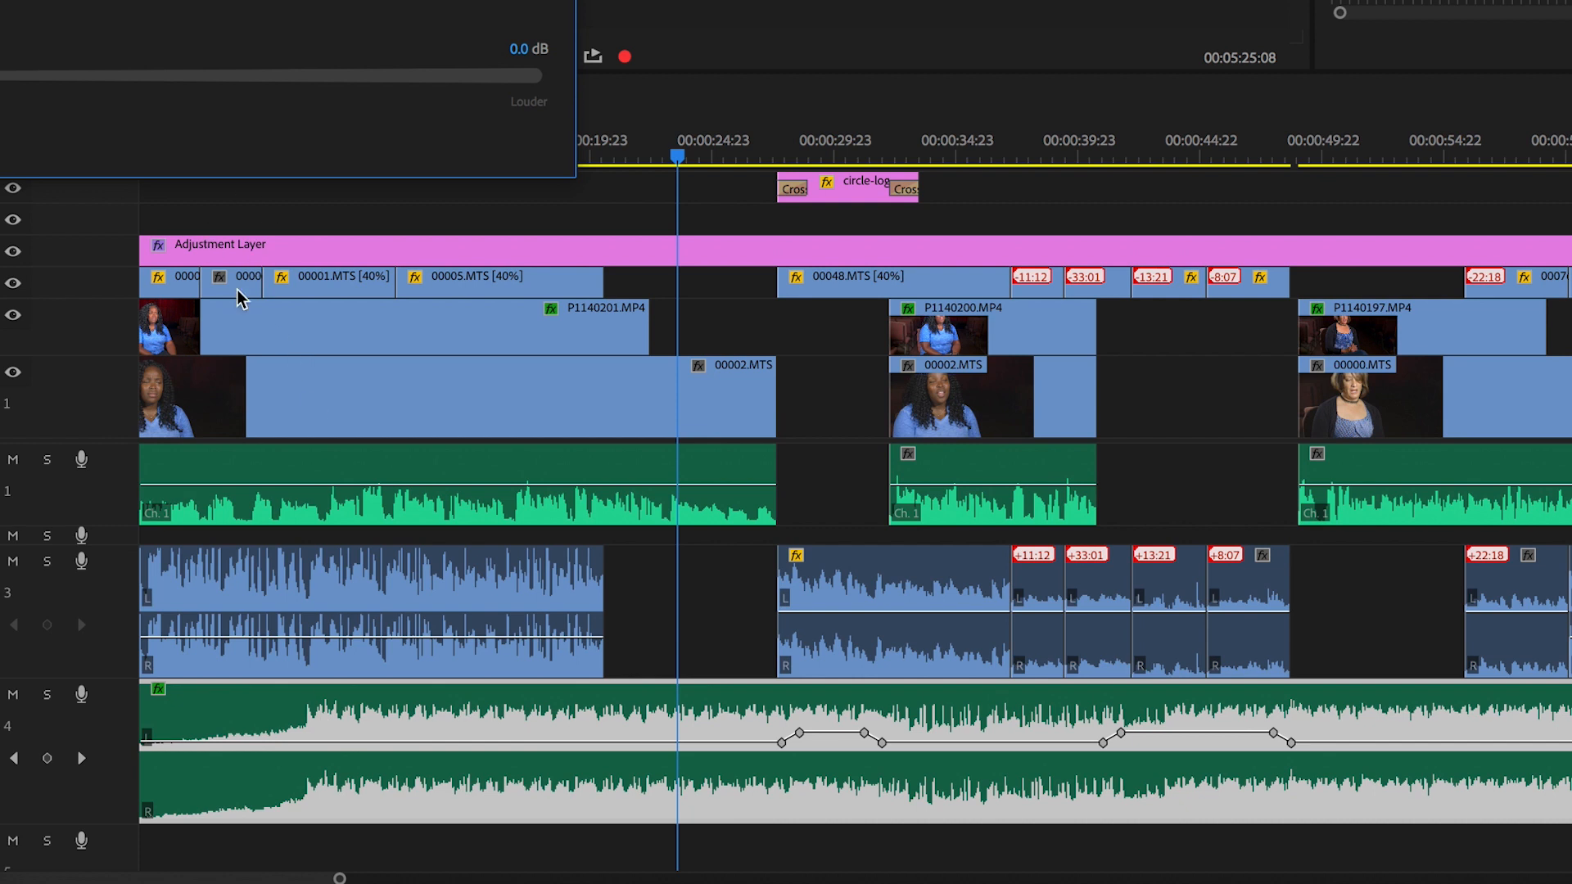
pyautogui.press('space')
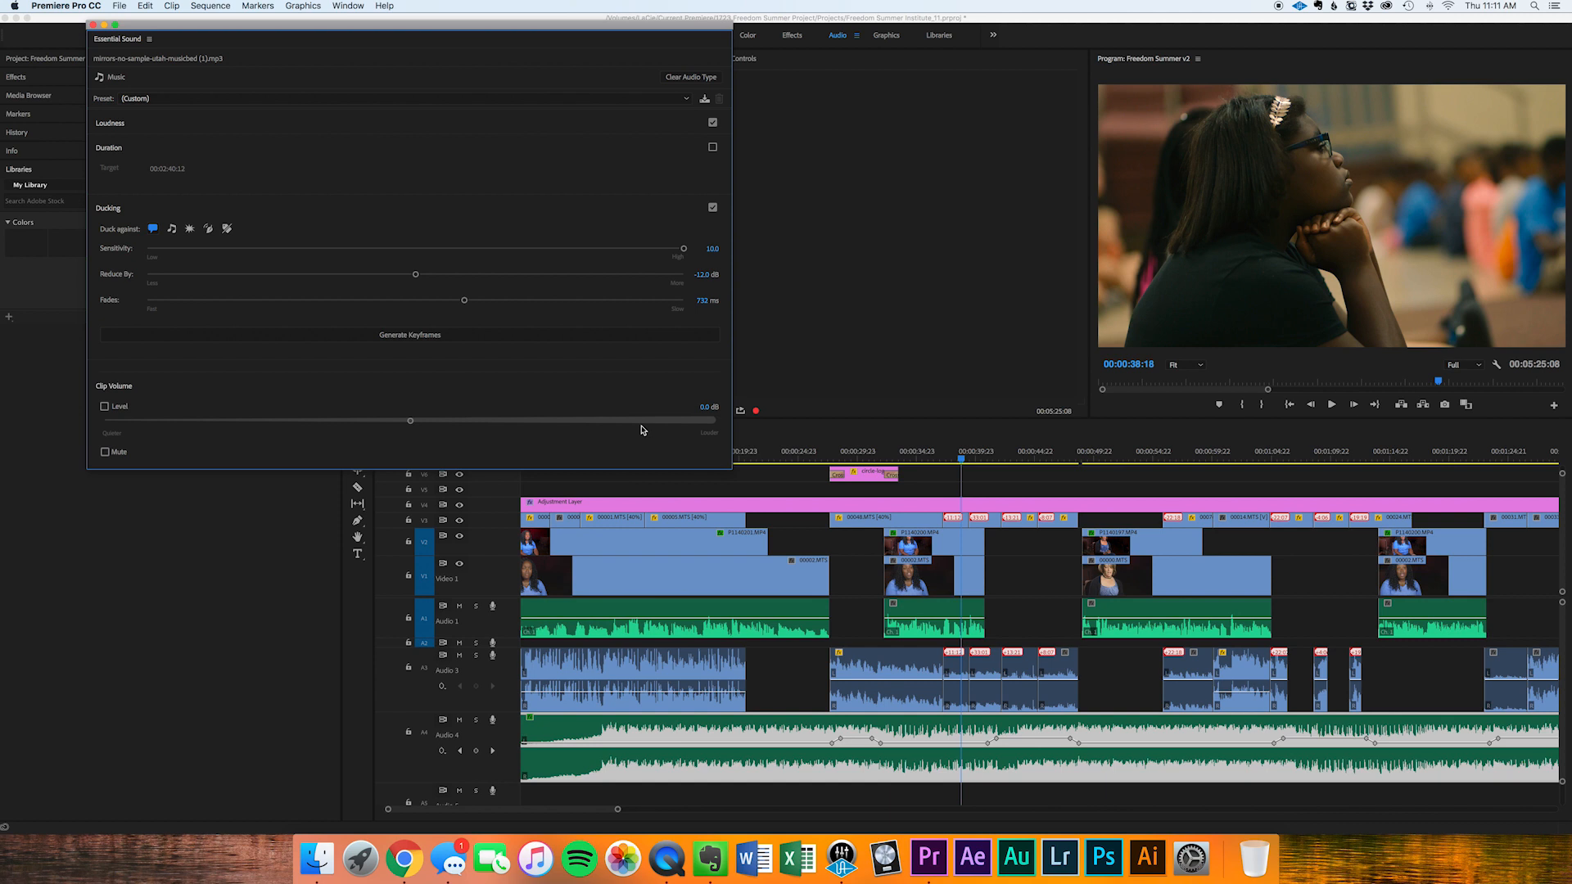
# - Shorten the music clip's ducking fades and regenerate the keyframes, previewing the abrupt level changes from about 00:00:25:00
pyautogui.click(466, 301)
pyautogui.click(404, 341)
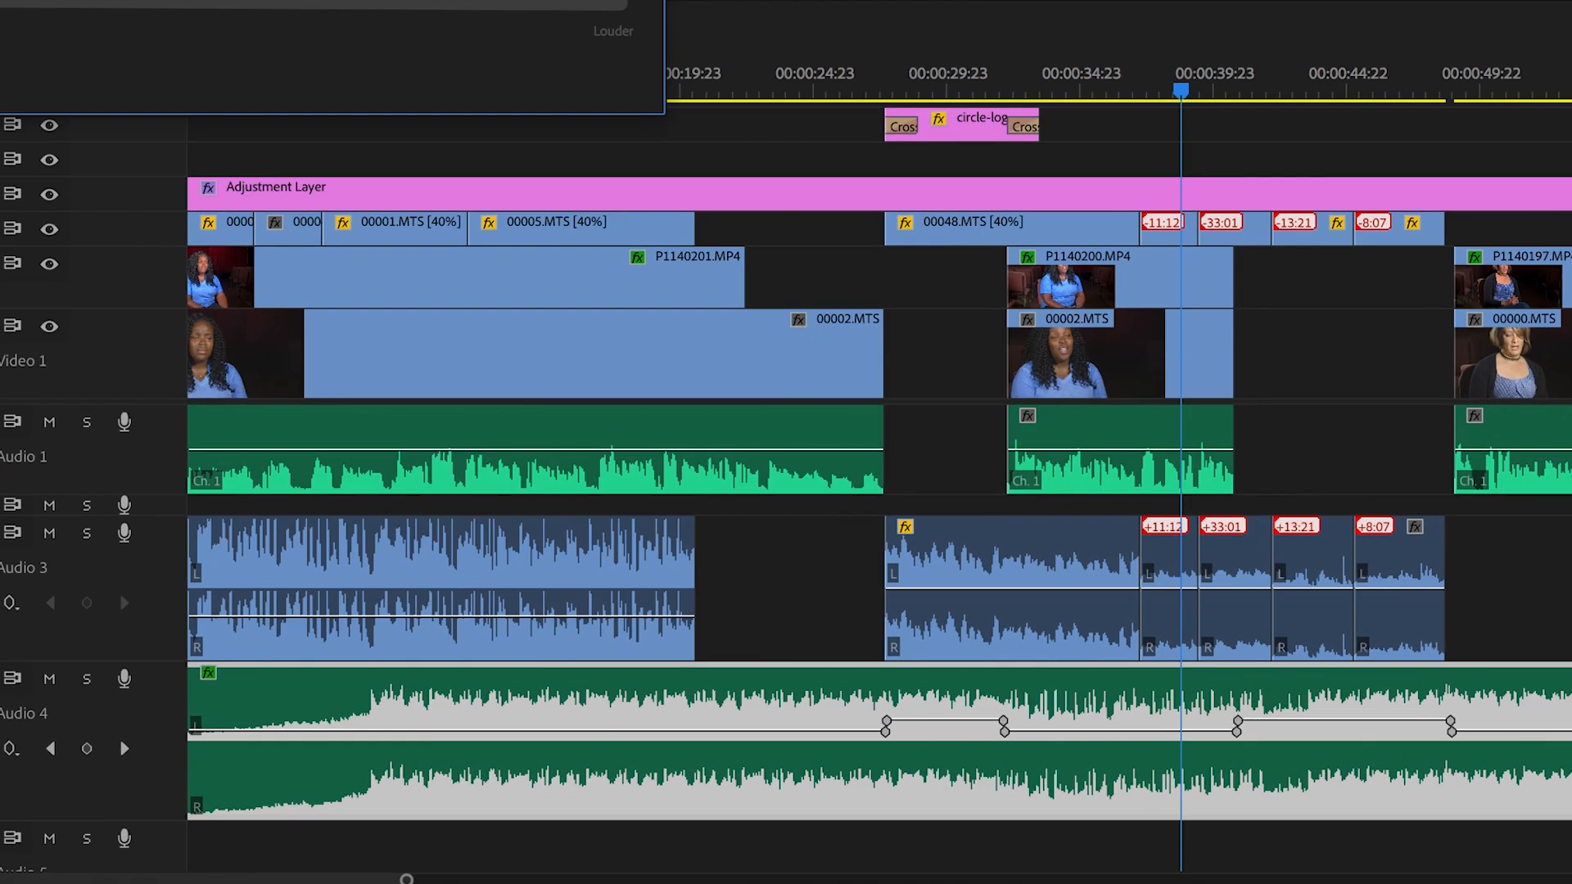
pyautogui.click(821, 79)
pyautogui.press('space')
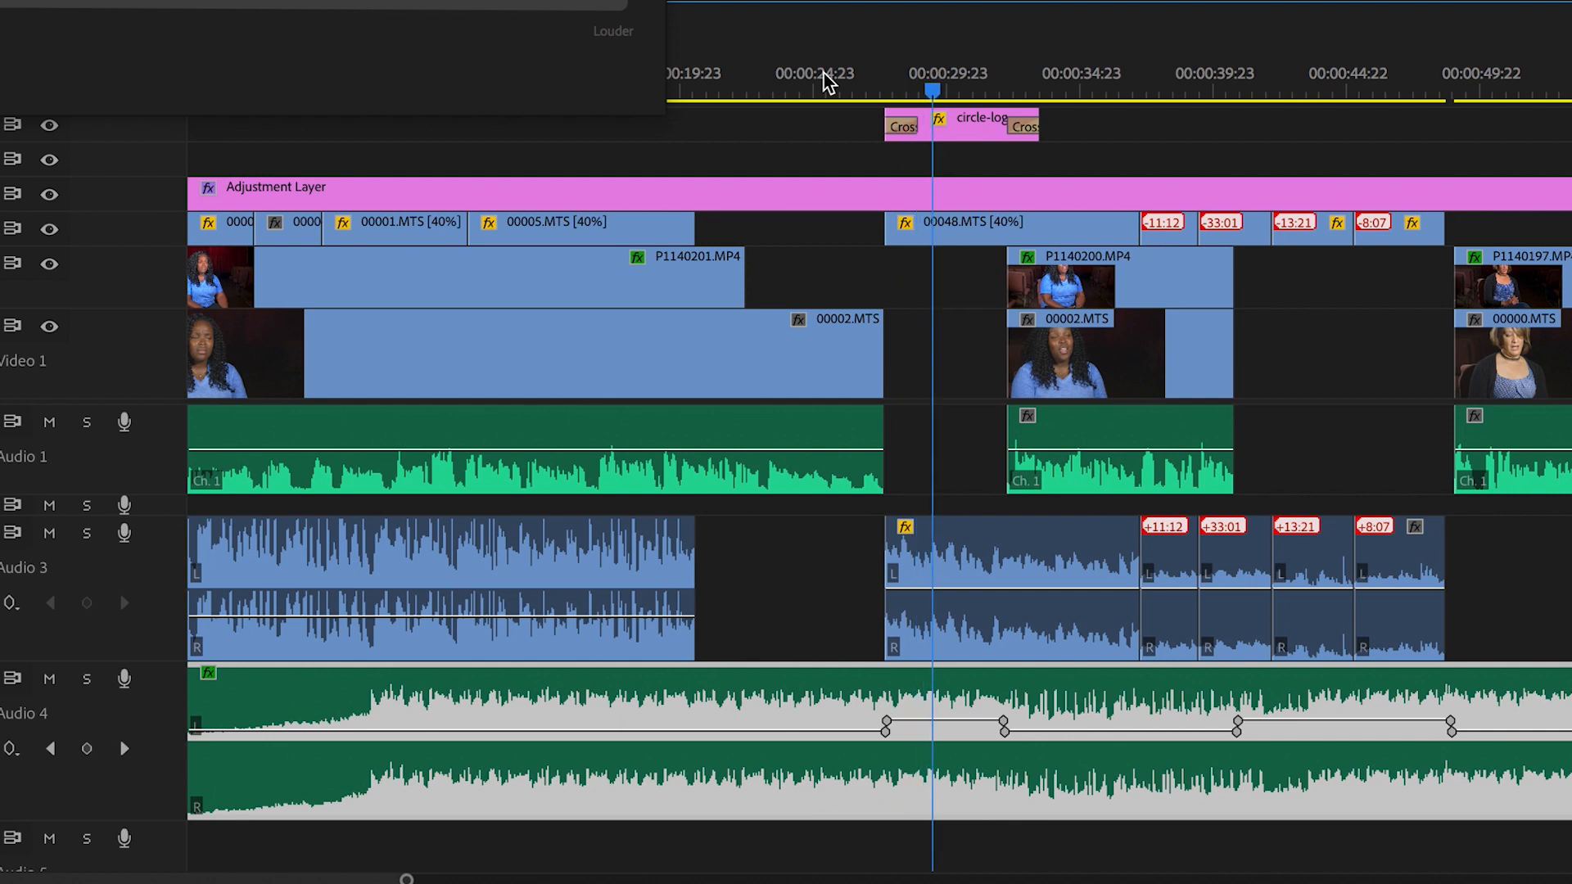
pyautogui.scroll(4, 827, 81)
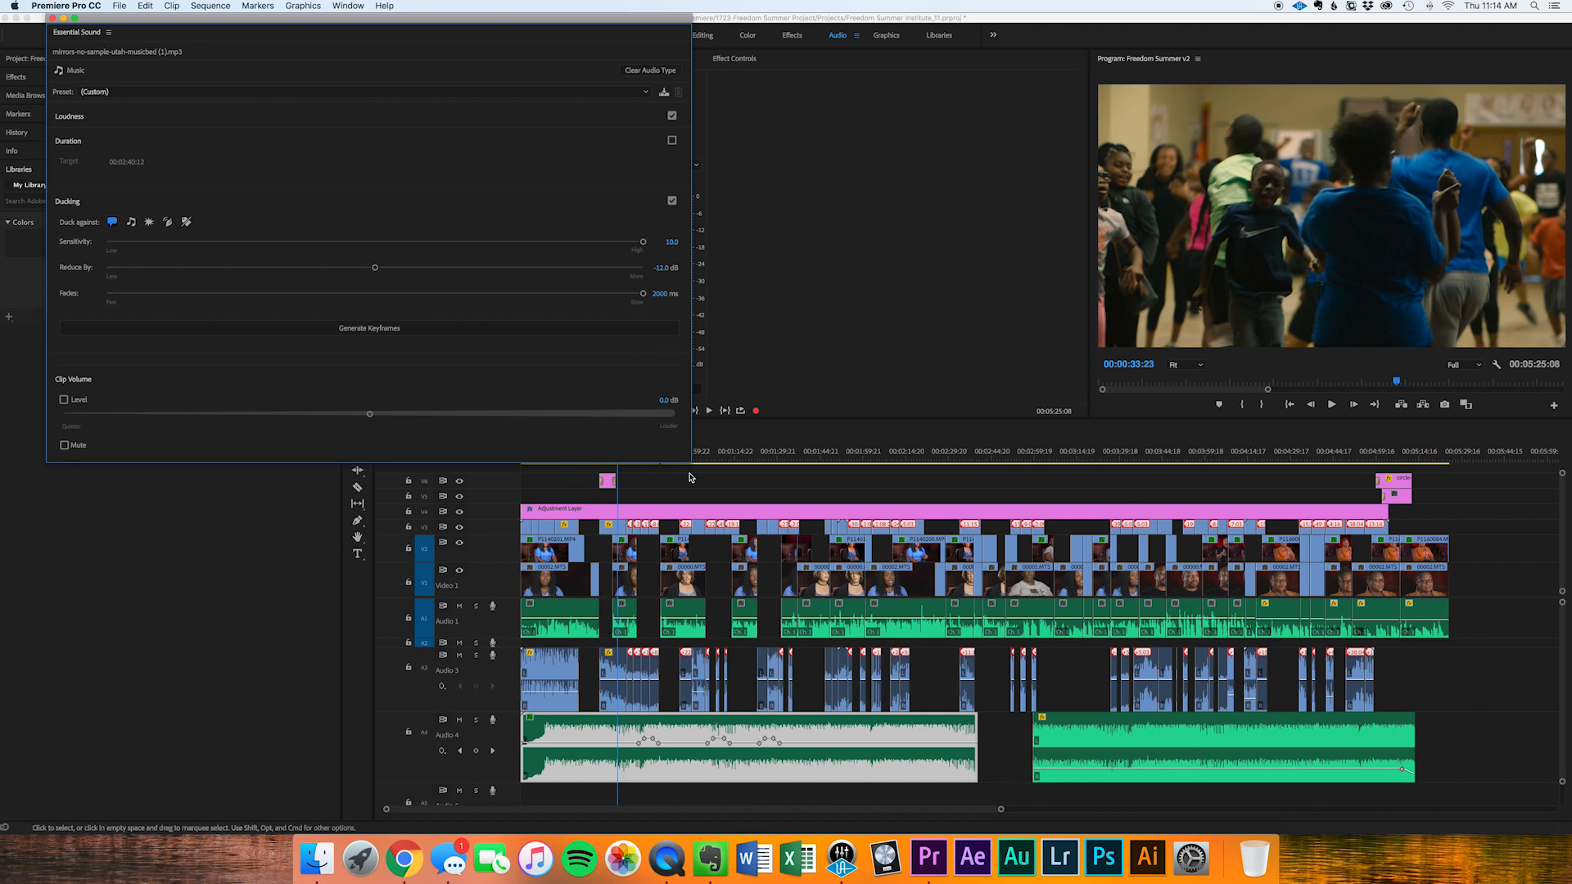
# - Examine the 50 ms fade keyframes on Audio 4 and preview the mix from about 00:00:58
pyautogui.press('space')
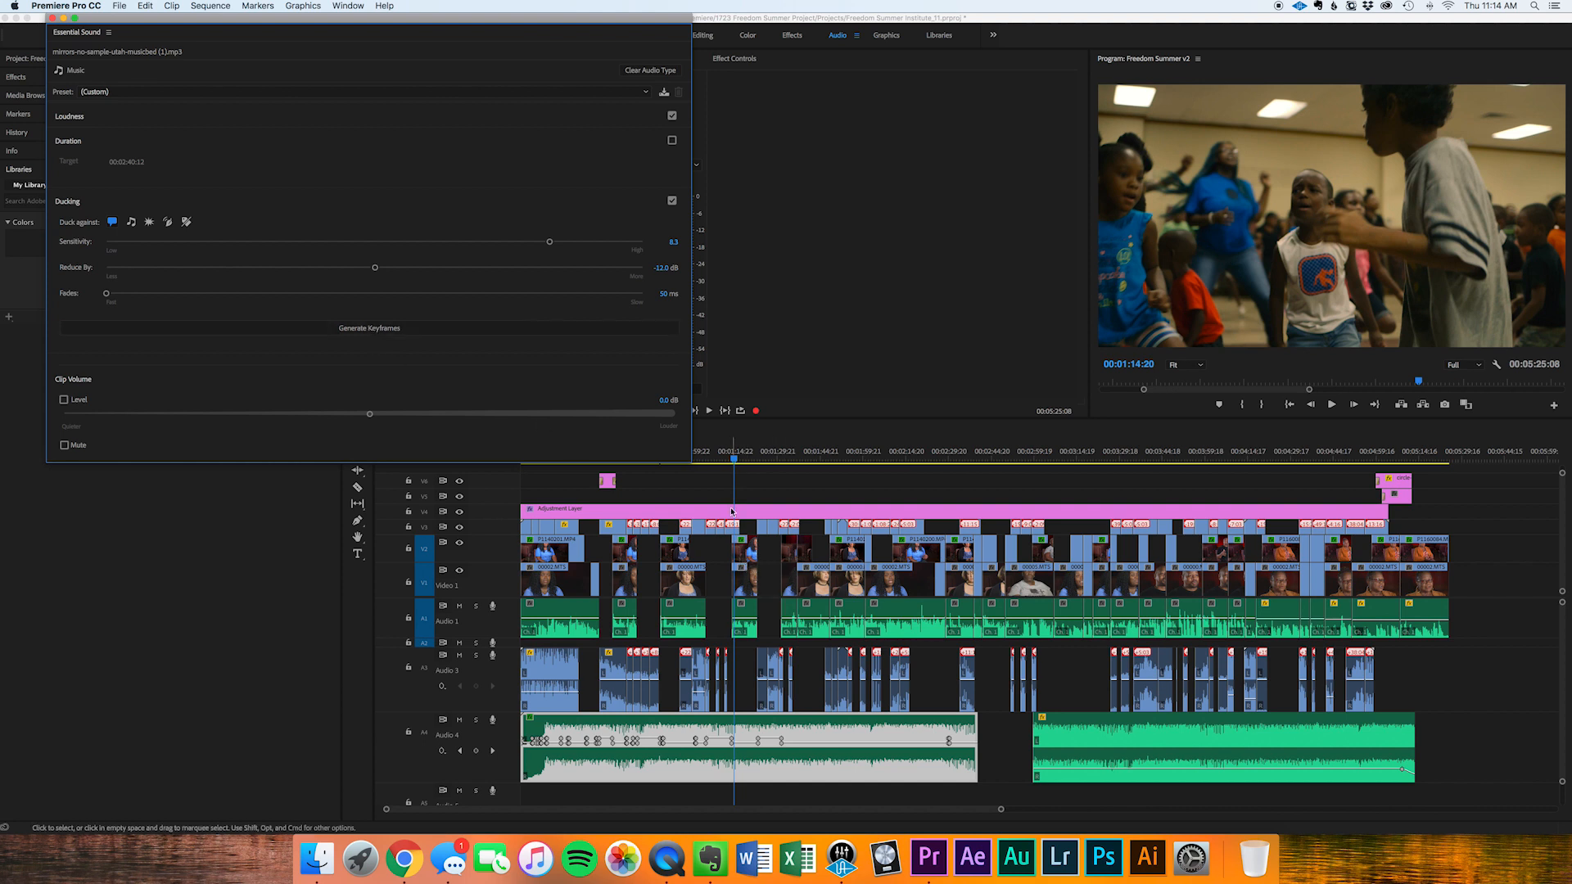
pyautogui.press('=')
pyautogui.press('=')
pyautogui.press('=')
pyautogui.press('=')
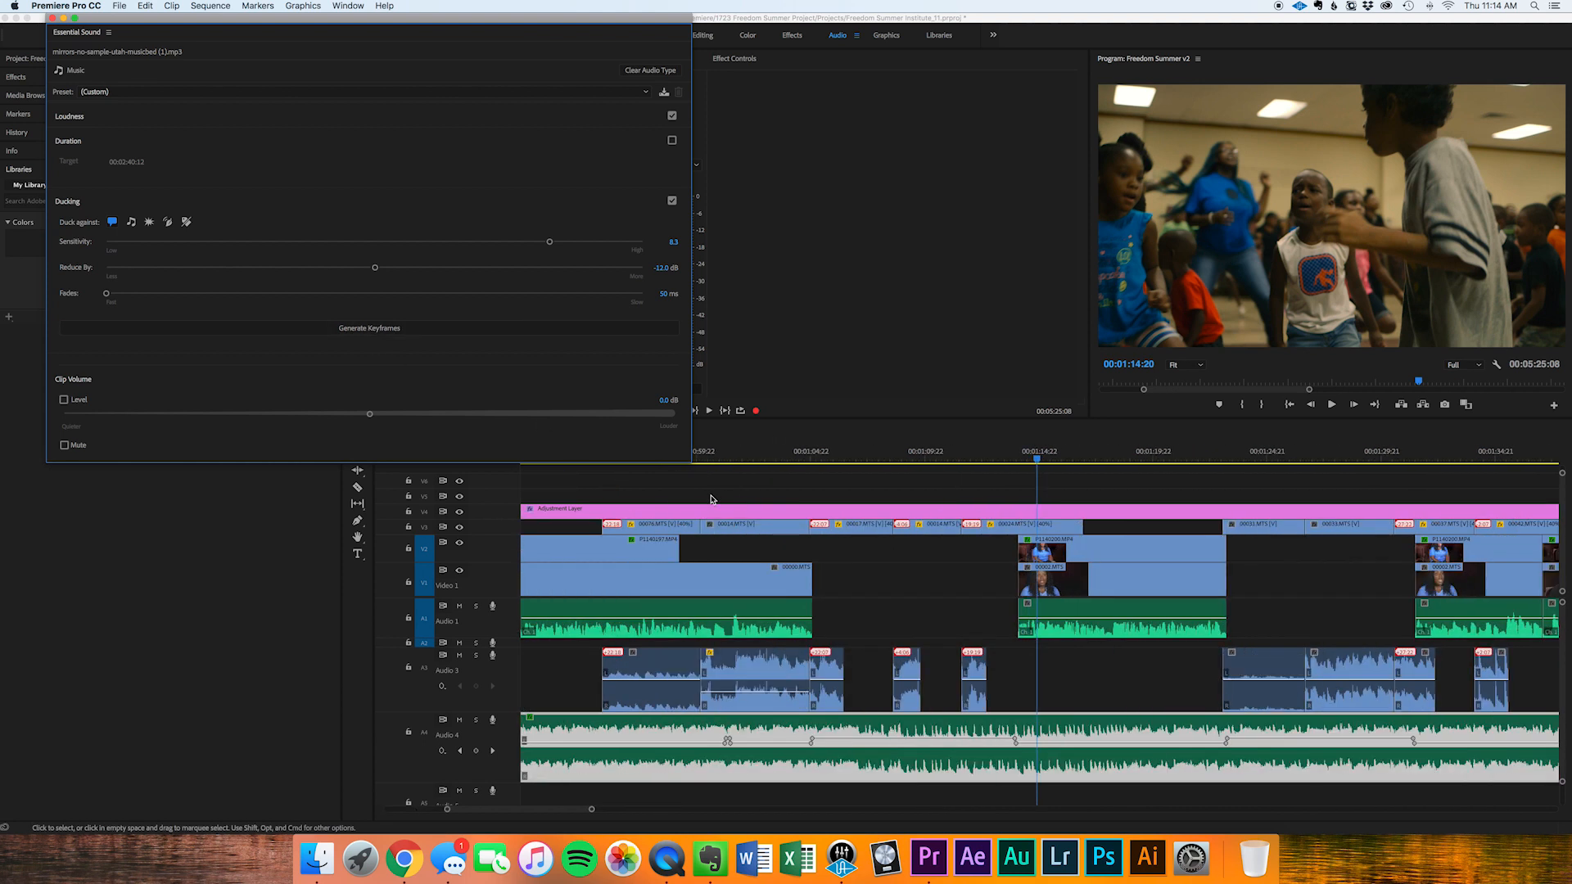
pyautogui.scroll(10, 801, 609)
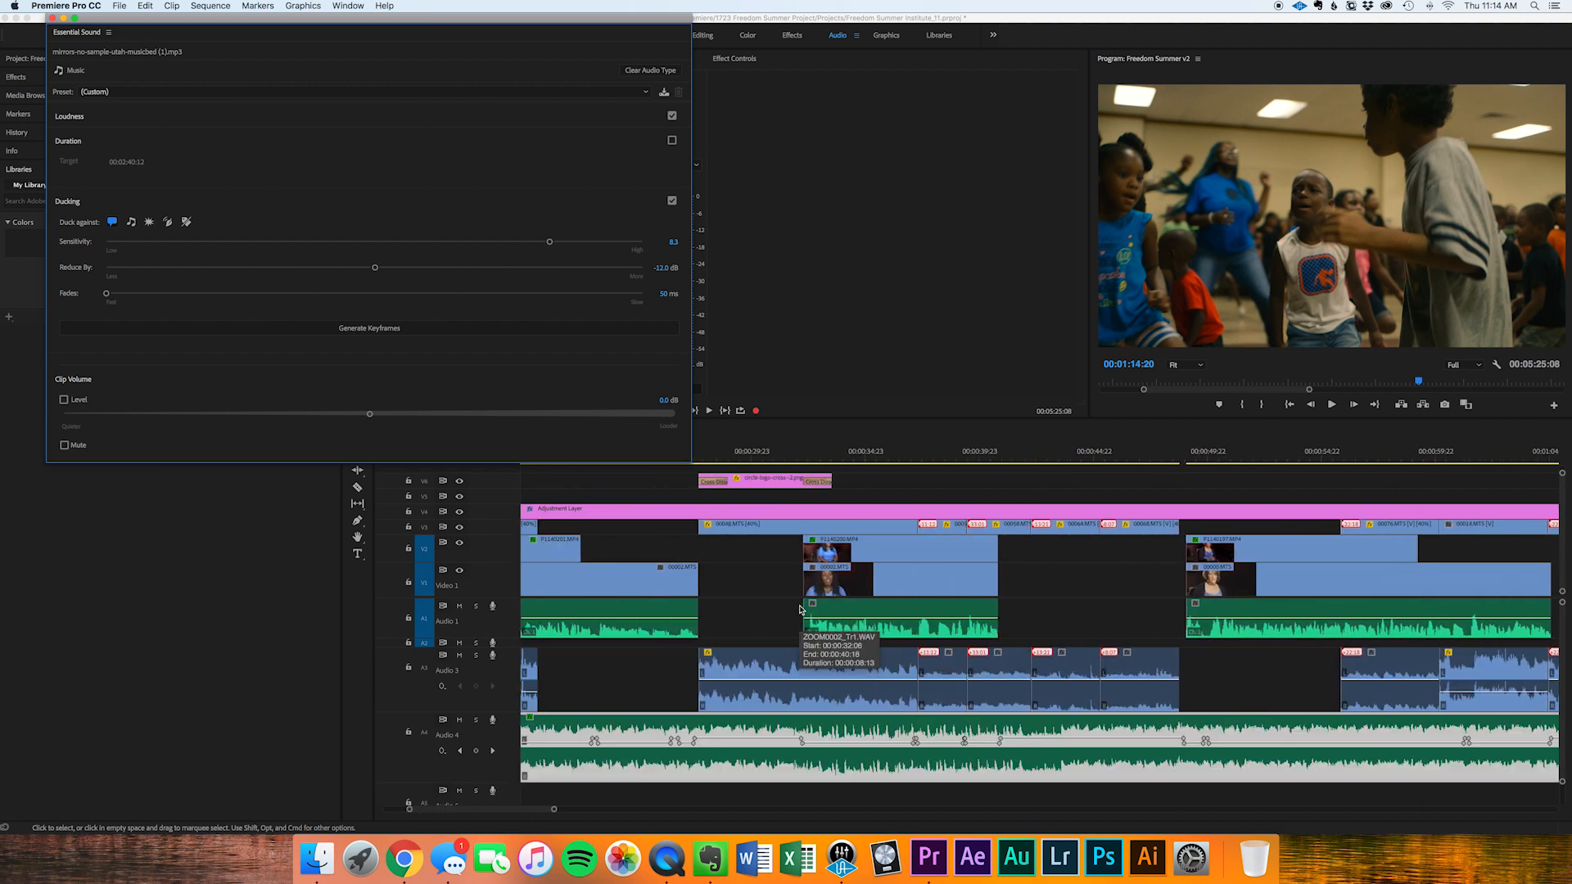
pyautogui.scroll(-3, 1259, 508)
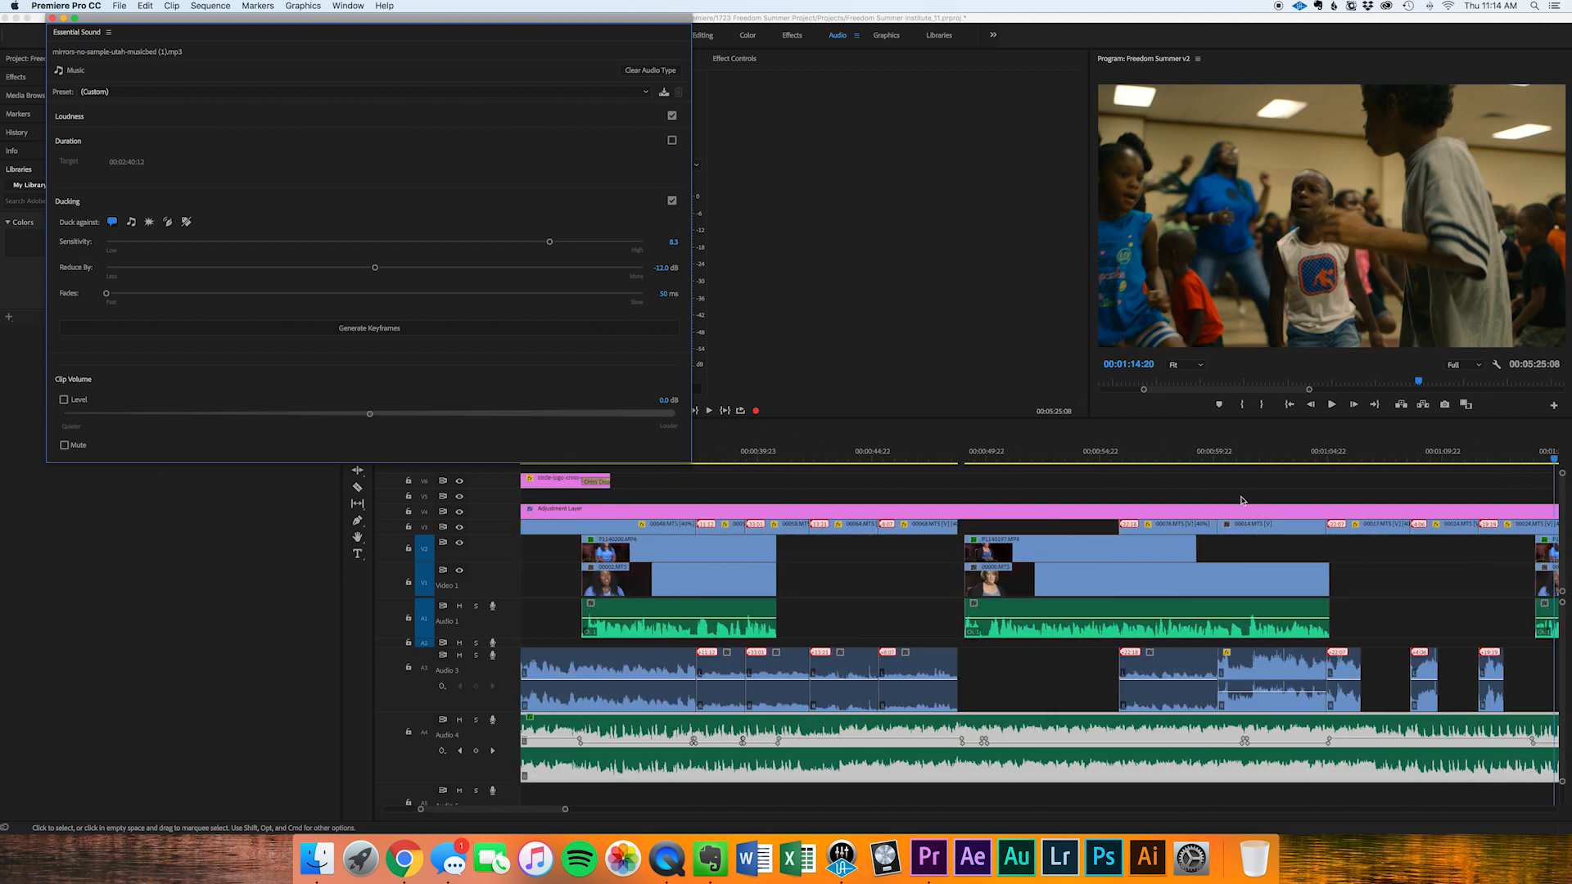
pyautogui.click(1169, 448)
pyautogui.press('space')
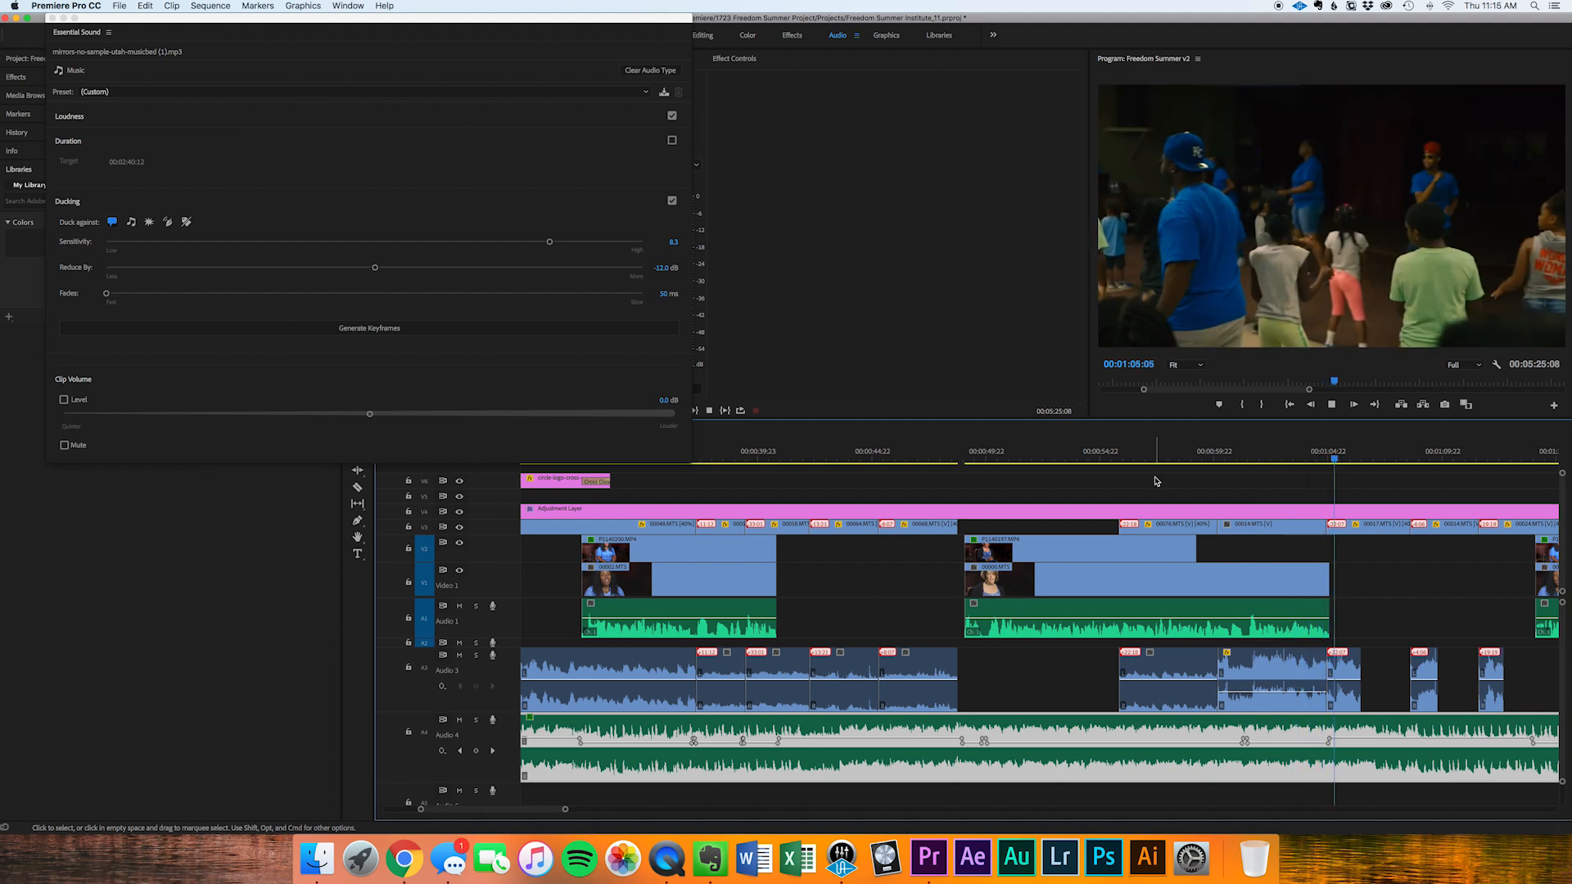
# - Stop the preview, set the music clip's ducking Fades to 519 ms and regenerate the keyframes
pyautogui.press('space')
pyautogui.moveTo(104, 293); pyautogui.dragTo(252, 302)
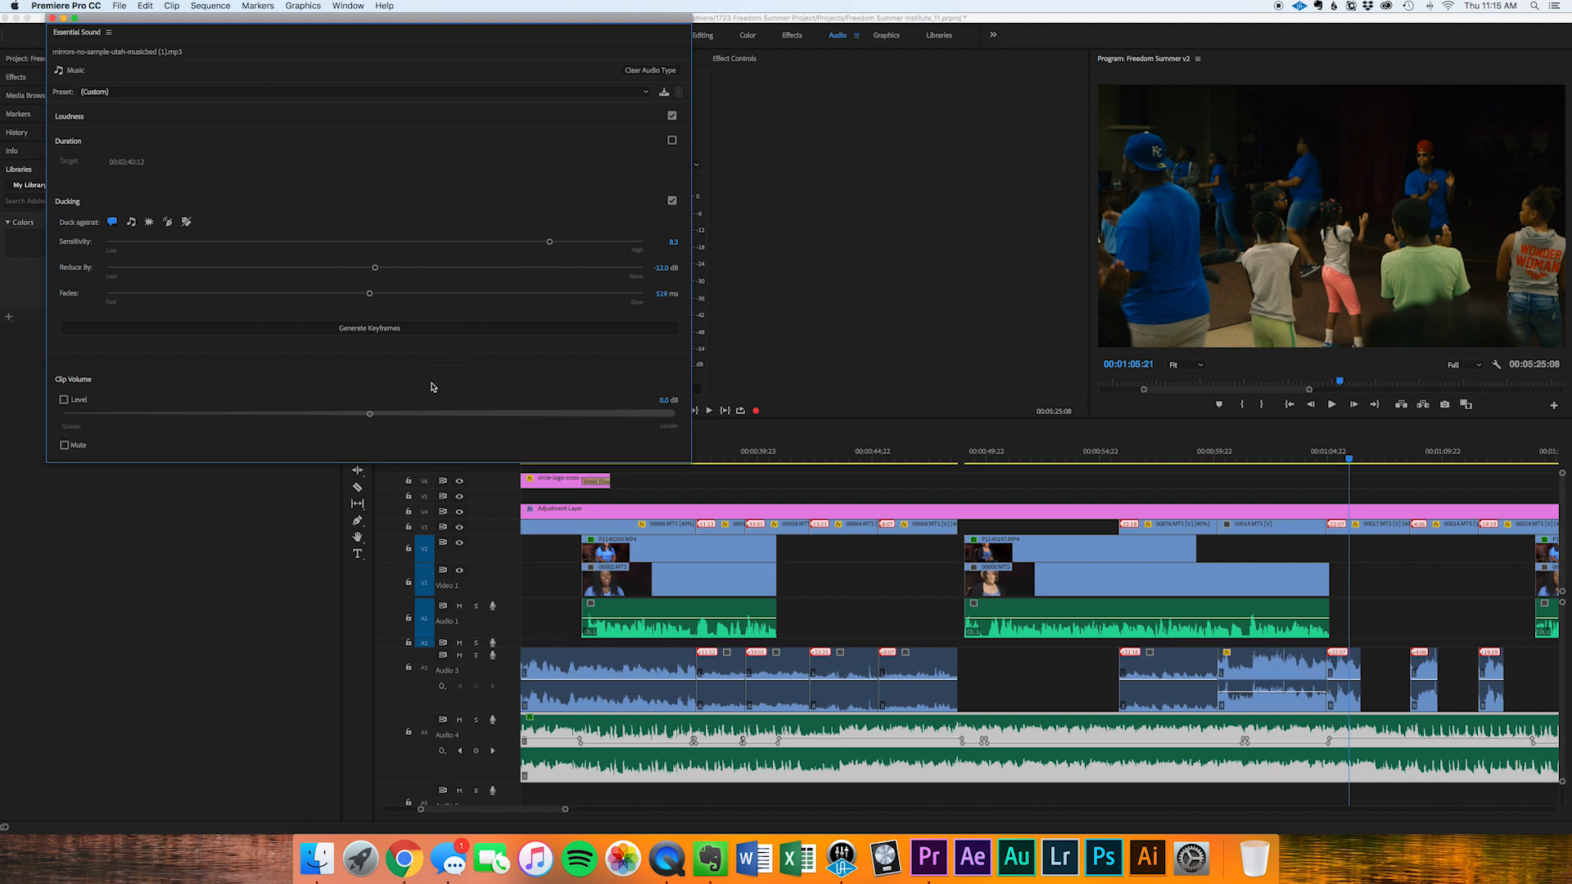
pyautogui.click(367, 326)
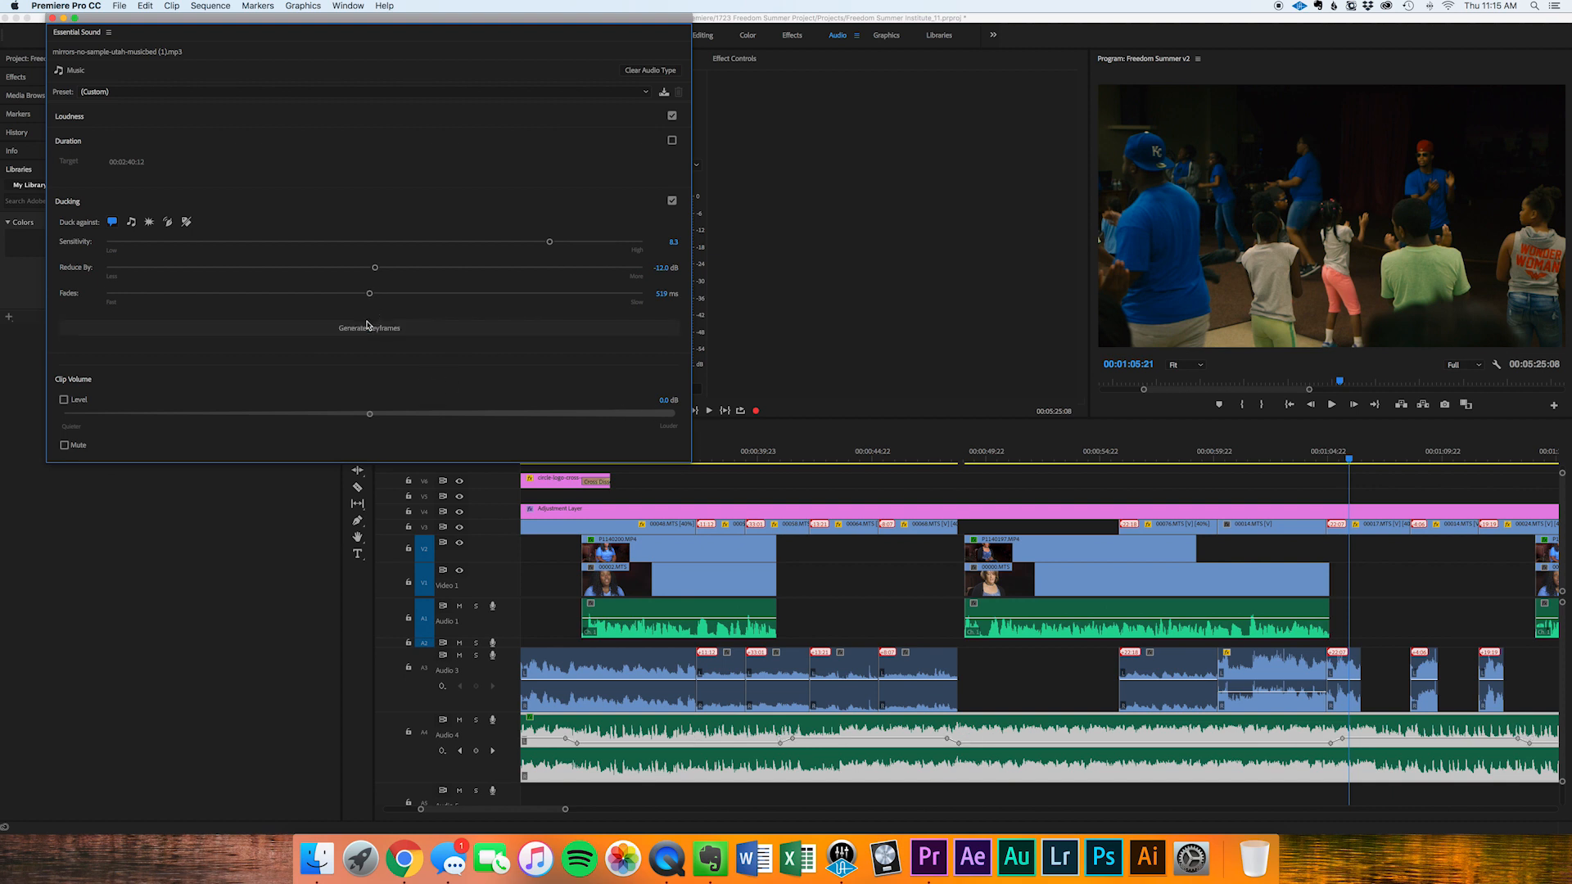
# - Preview the regenerated ducking around the first dialogue gap, starting playback at 00:00:24:14
pyautogui.scroll(10, 889, 558)
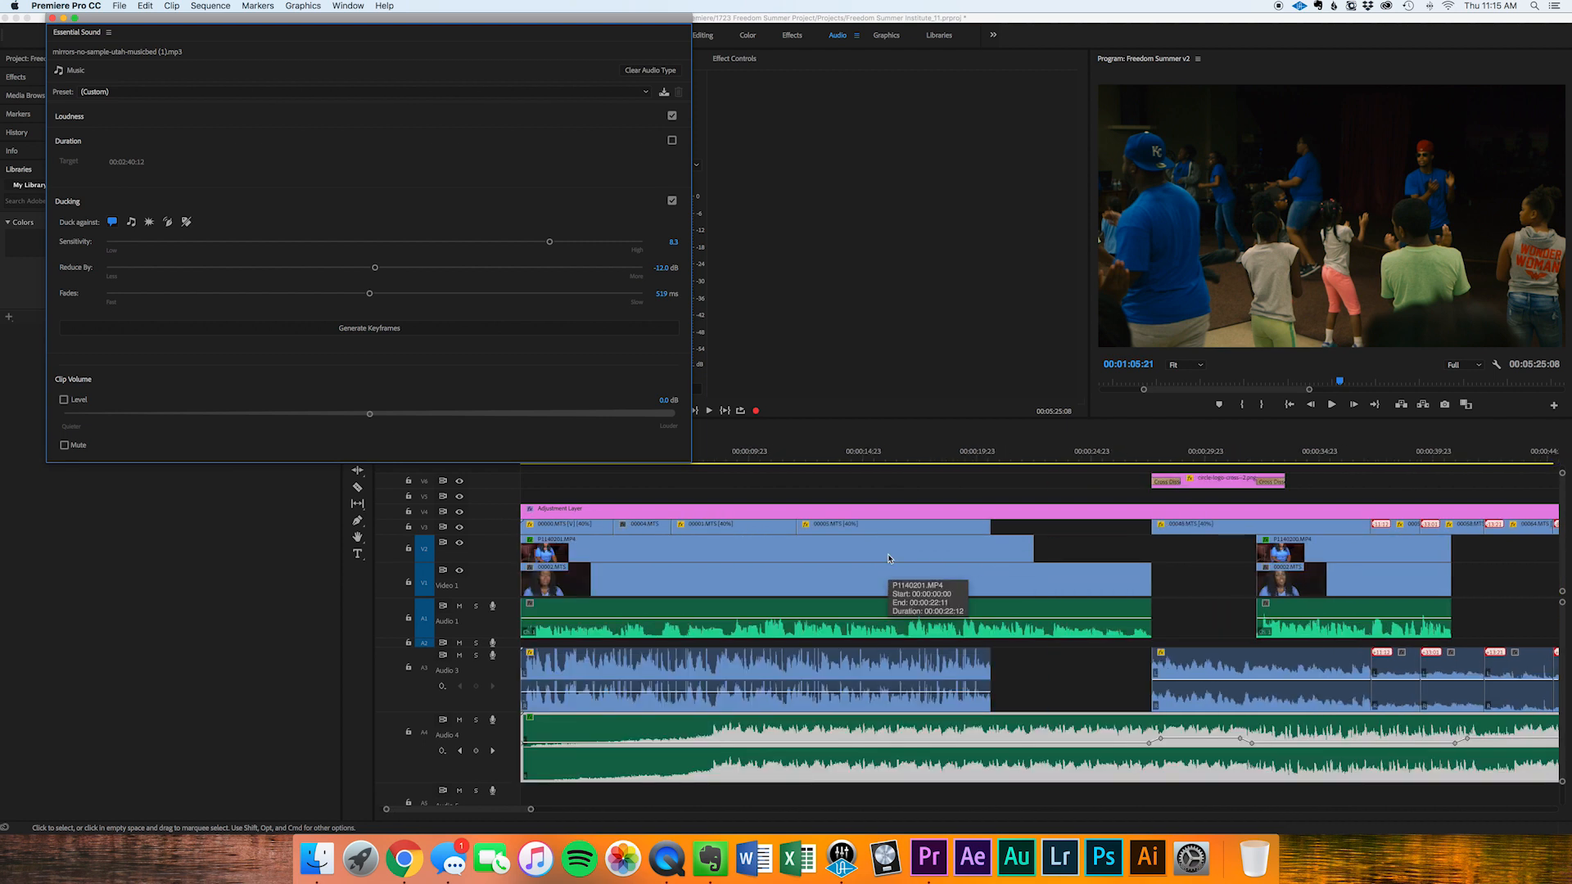
pyautogui.scroll(-2, 889, 559)
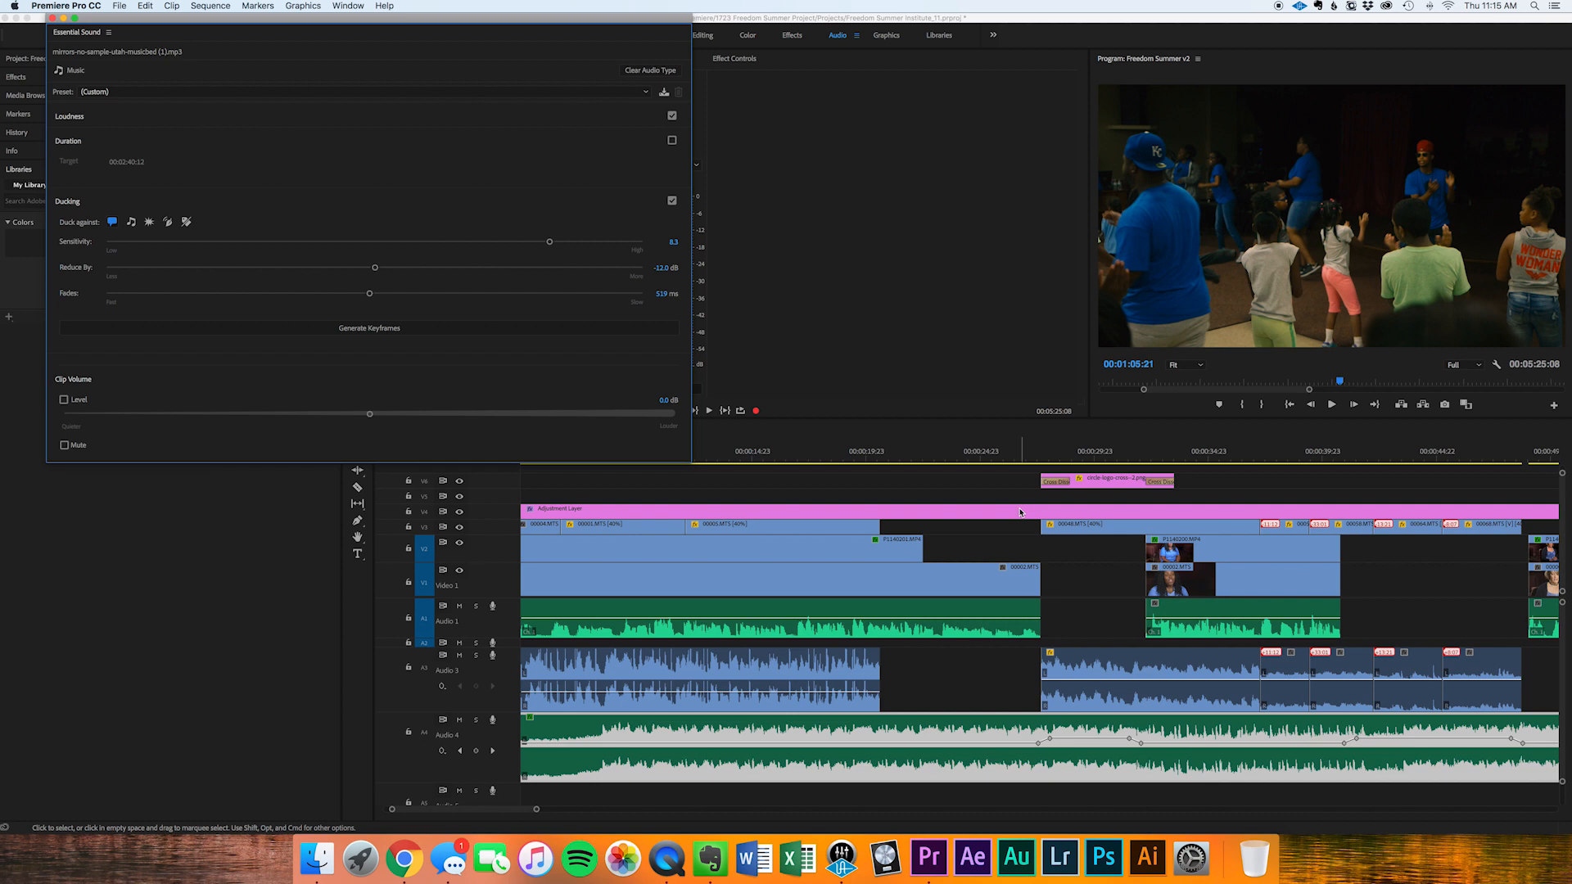
pyautogui.click(973, 459)
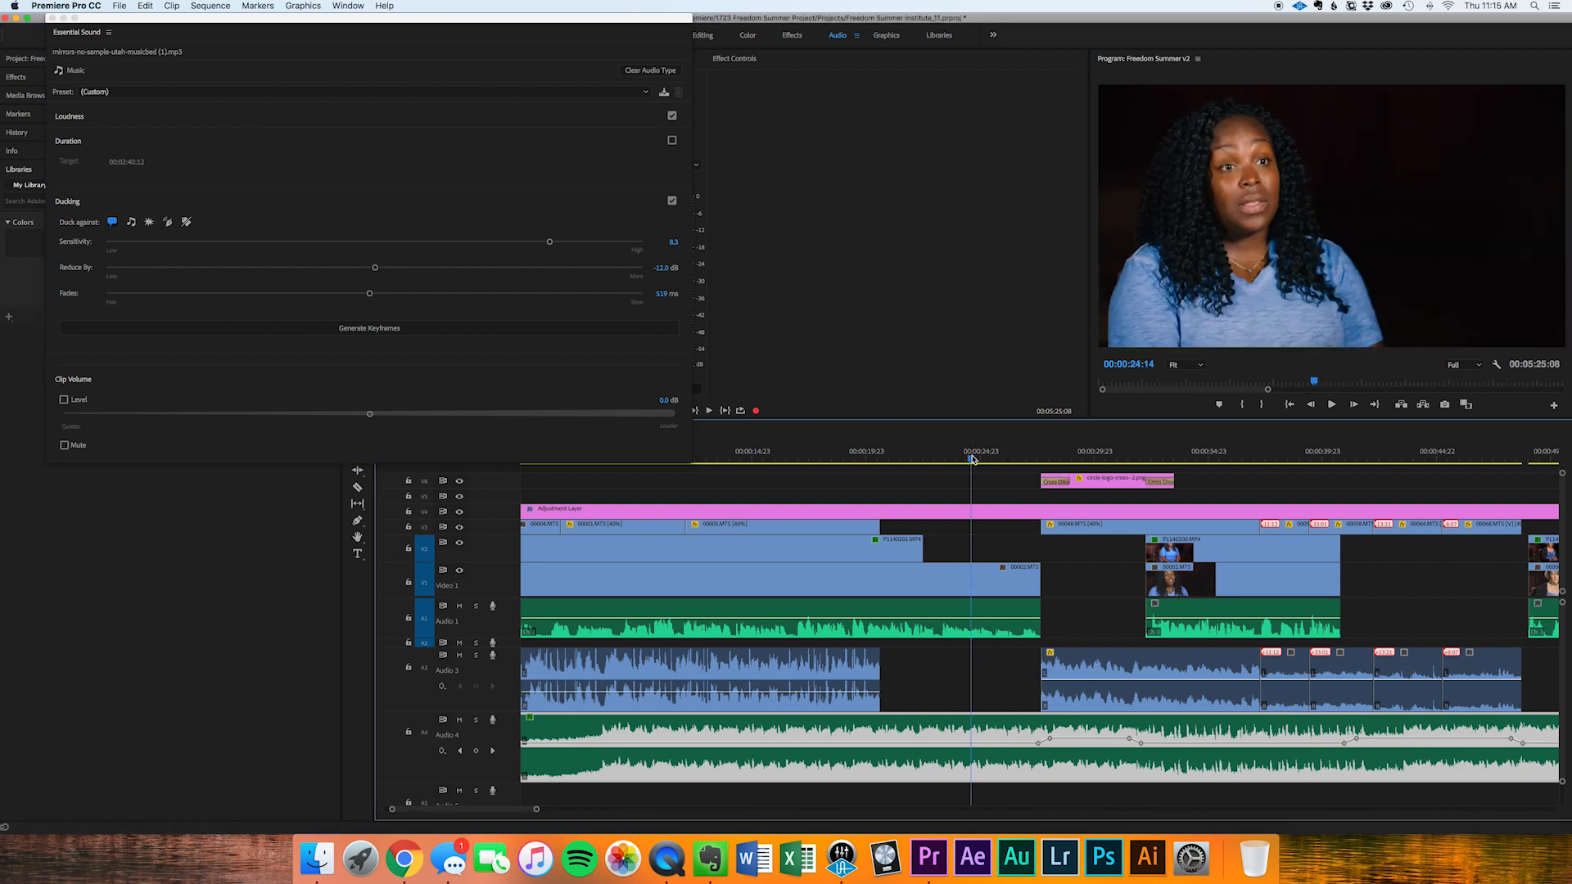
pyautogui.press('space')
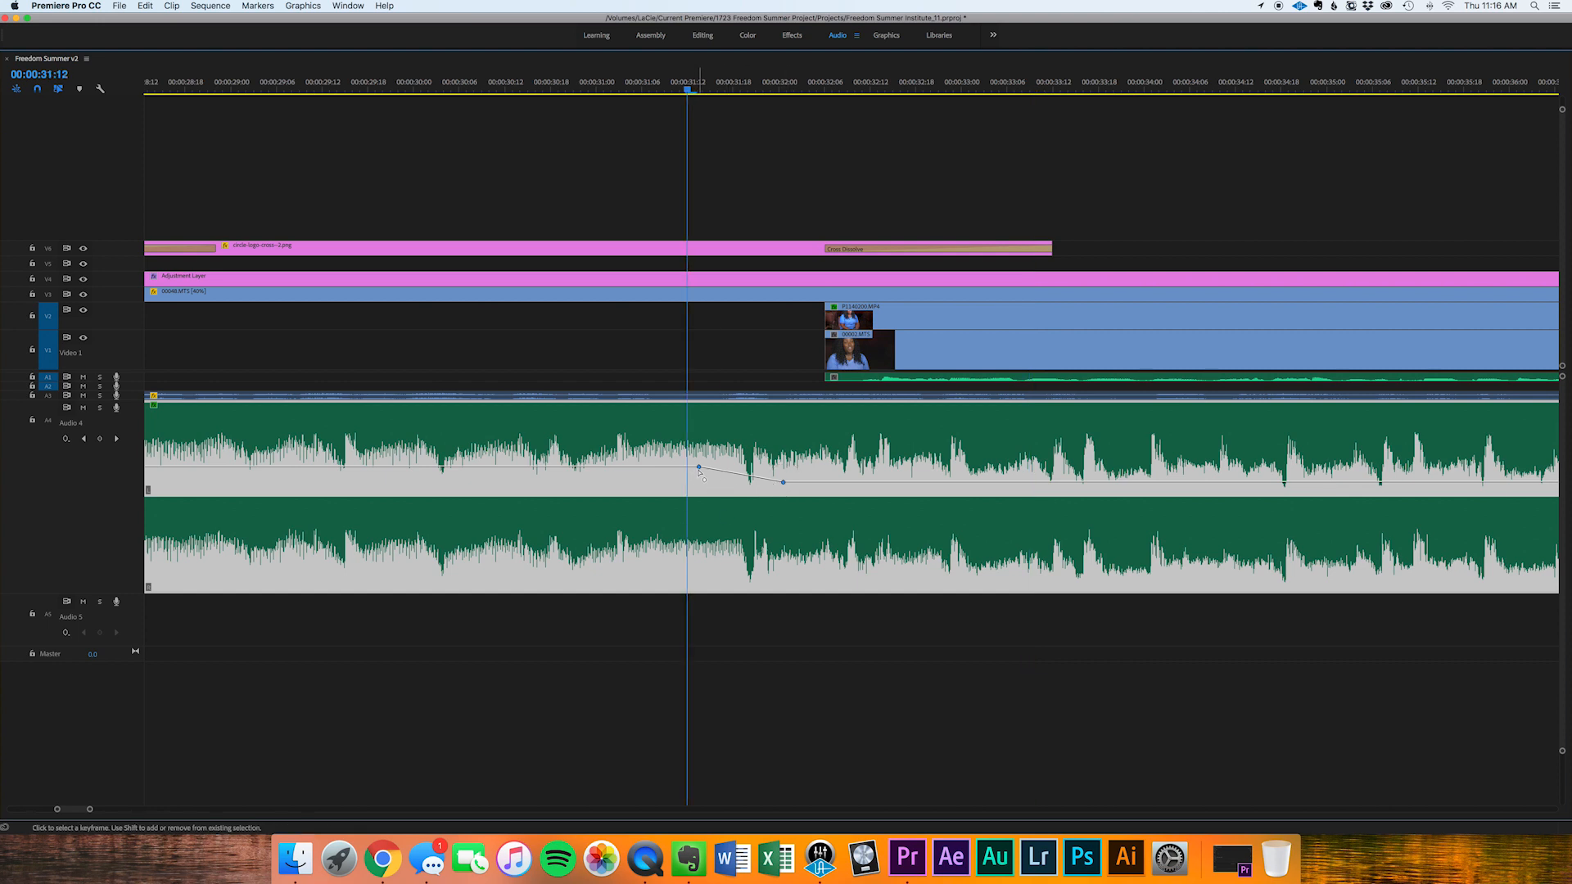
# - Move the fade-down keyframe pair on Audio 4 to the second interview clip's start and expand the Audio 1 track
pyautogui.moveTo(700, 470); pyautogui.dragTo(825, 469)
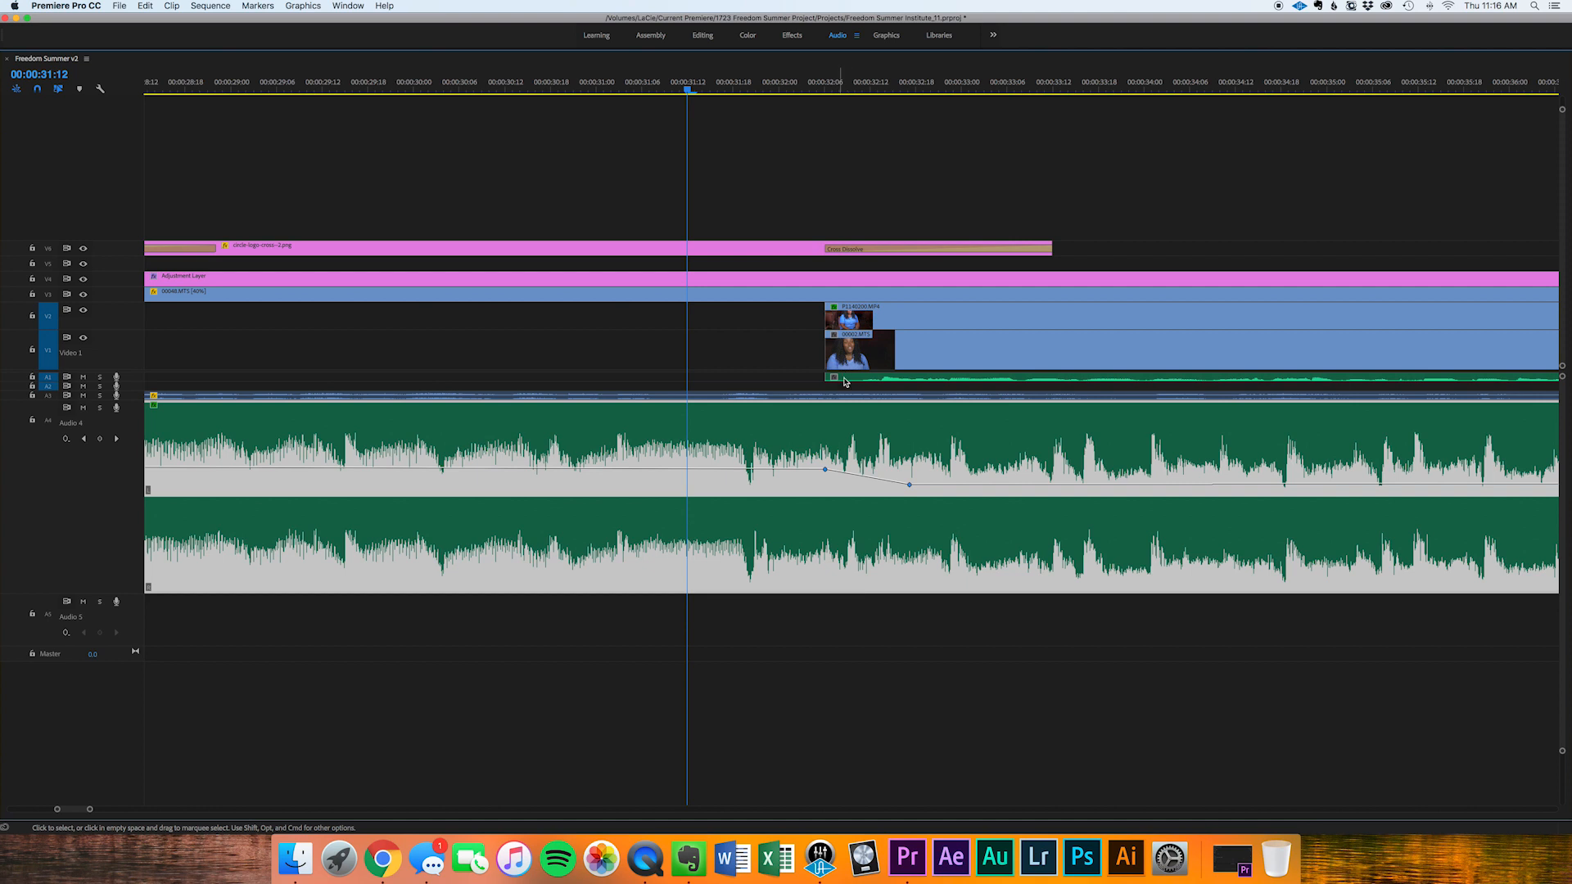
pyautogui.doubleClick(48, 379)
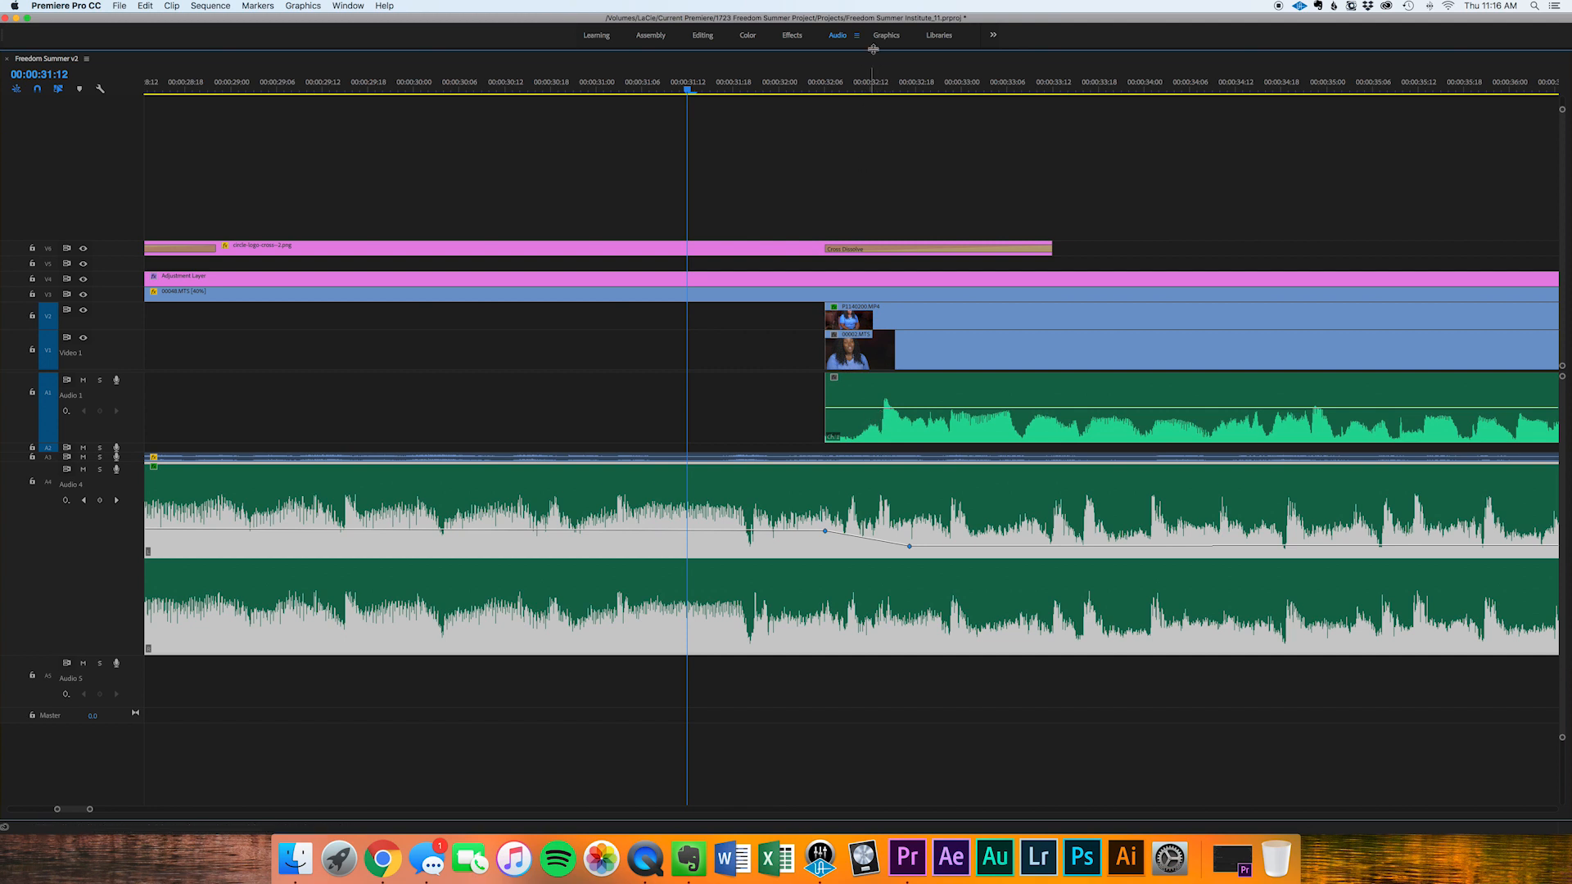
# - Solo Audio 1 and listen for where speech begins in the second interview clip, placing the playhead at 00:00:32:07
pyautogui.click(876, 85)
pyautogui.click(99, 380)
pyautogui.click(803, 84)
pyautogui.press('space')
pyautogui.moveTo(827, 85); pyautogui.dragTo(880, 87)
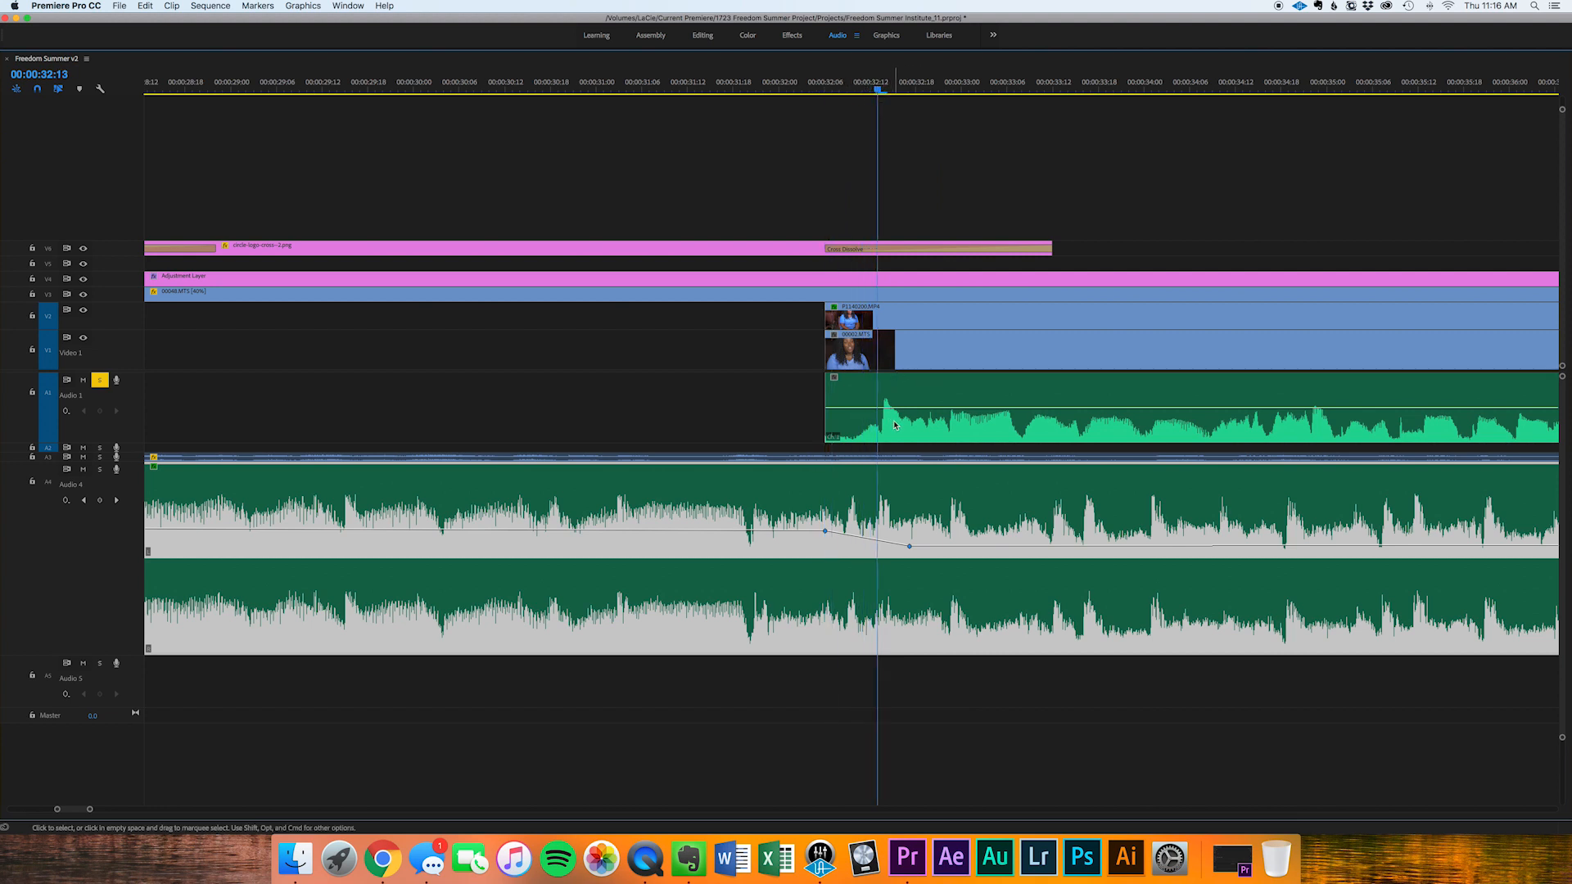
pyautogui.moveTo(878, 88); pyautogui.dragTo(831, 93)
pyautogui.press('space')
pyautogui.click(832, 94)
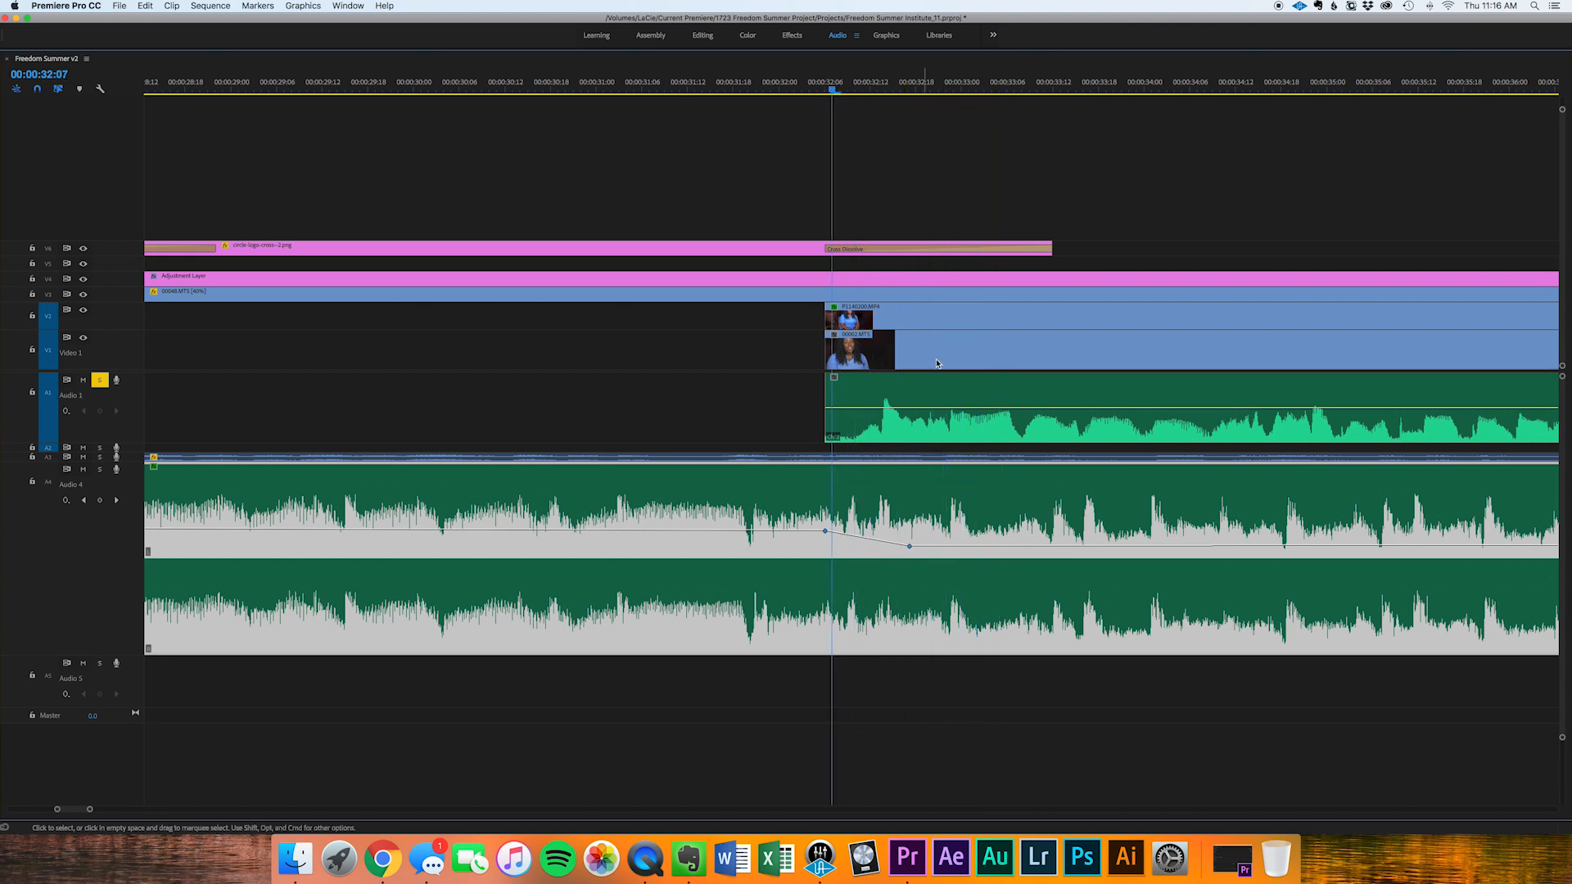
# - Nudge the music fade line up slightly and slide both keyframes toward the speech onset, the lower one to about 00:00:32:20
pyautogui.click(870, 534)
pyautogui.moveTo(870, 540); pyautogui.dragTo(870, 536)
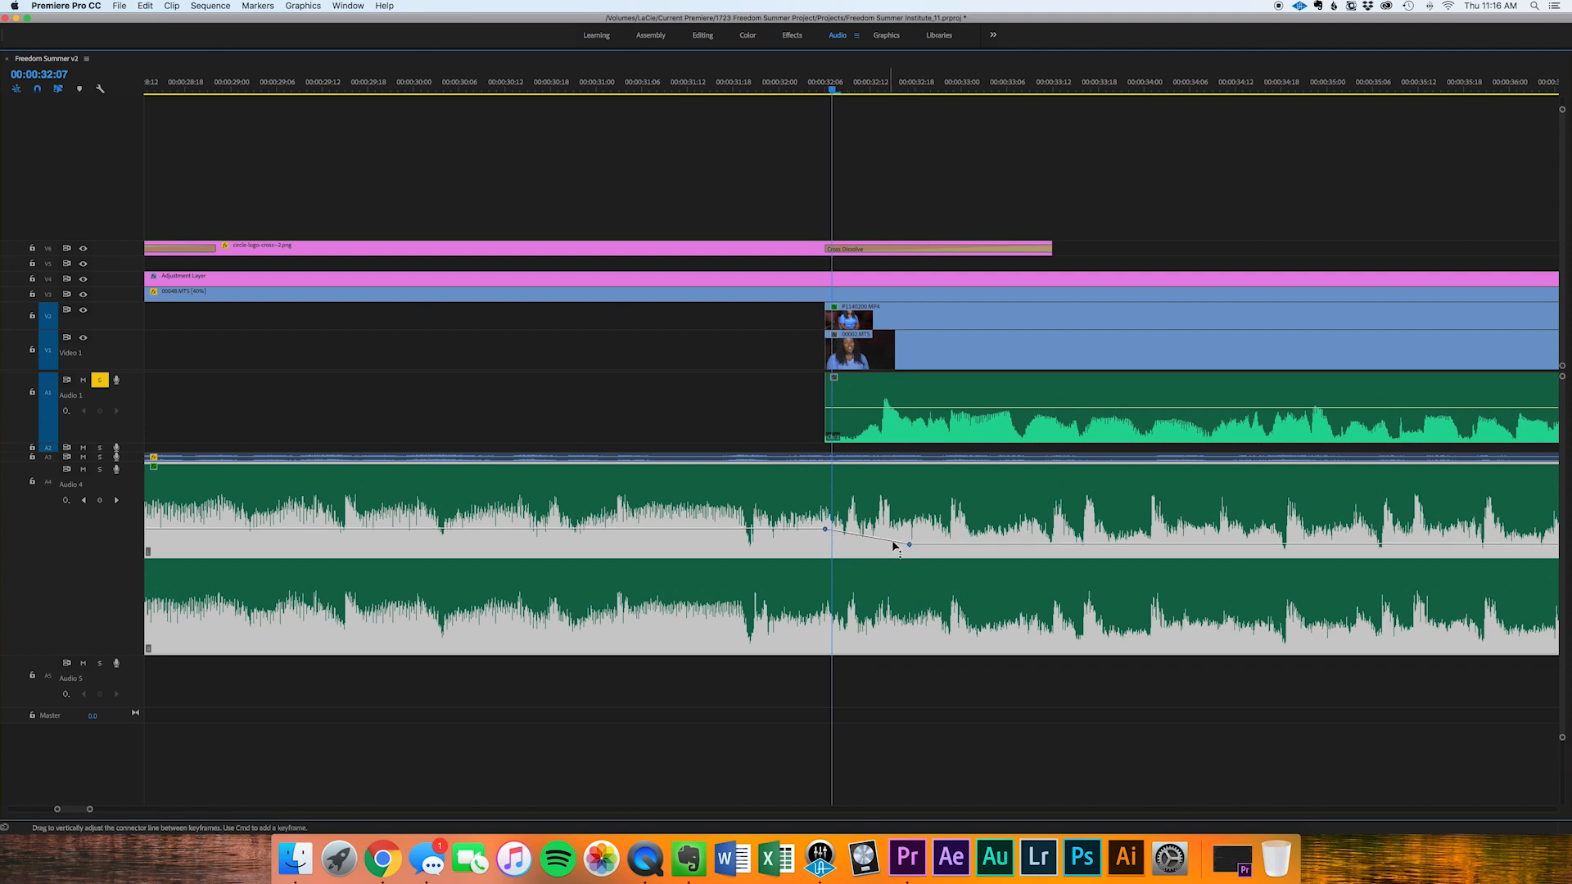
pyautogui.moveTo(911, 545); pyautogui.dragTo(925, 545)
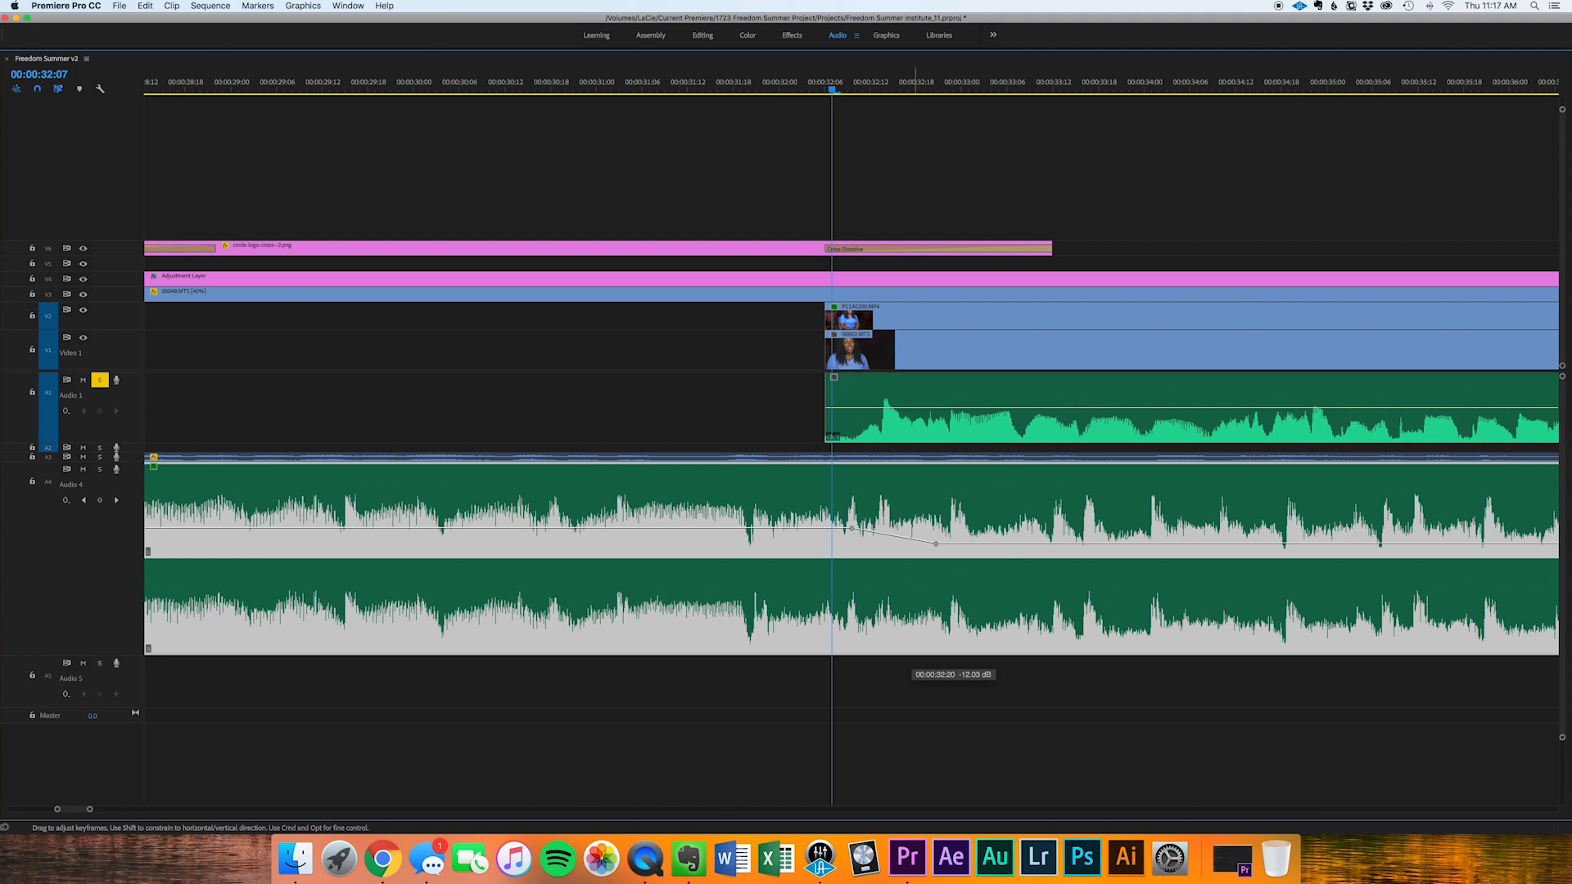
pyautogui.moveTo(936, 543); pyautogui.dragTo(934, 544)
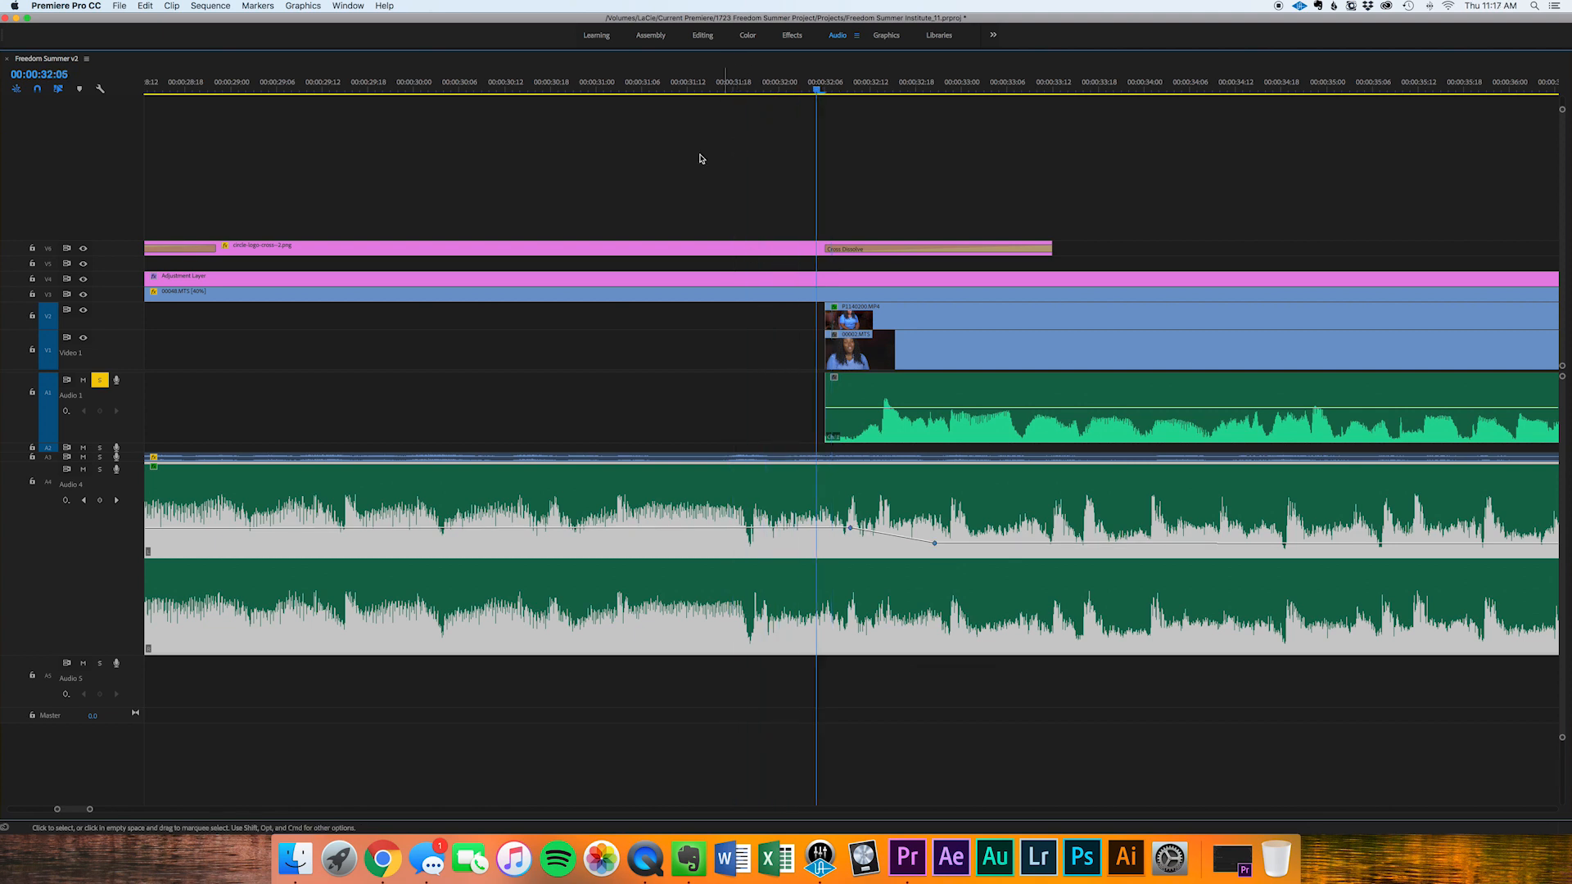
# - Turn off solo on Audio 1 and preview the music fade under the dialogue from about 00:00:31:06 and 00:00:29:18
pyautogui.click(100, 380)
pyautogui.click(635, 86)
pyautogui.press('space')
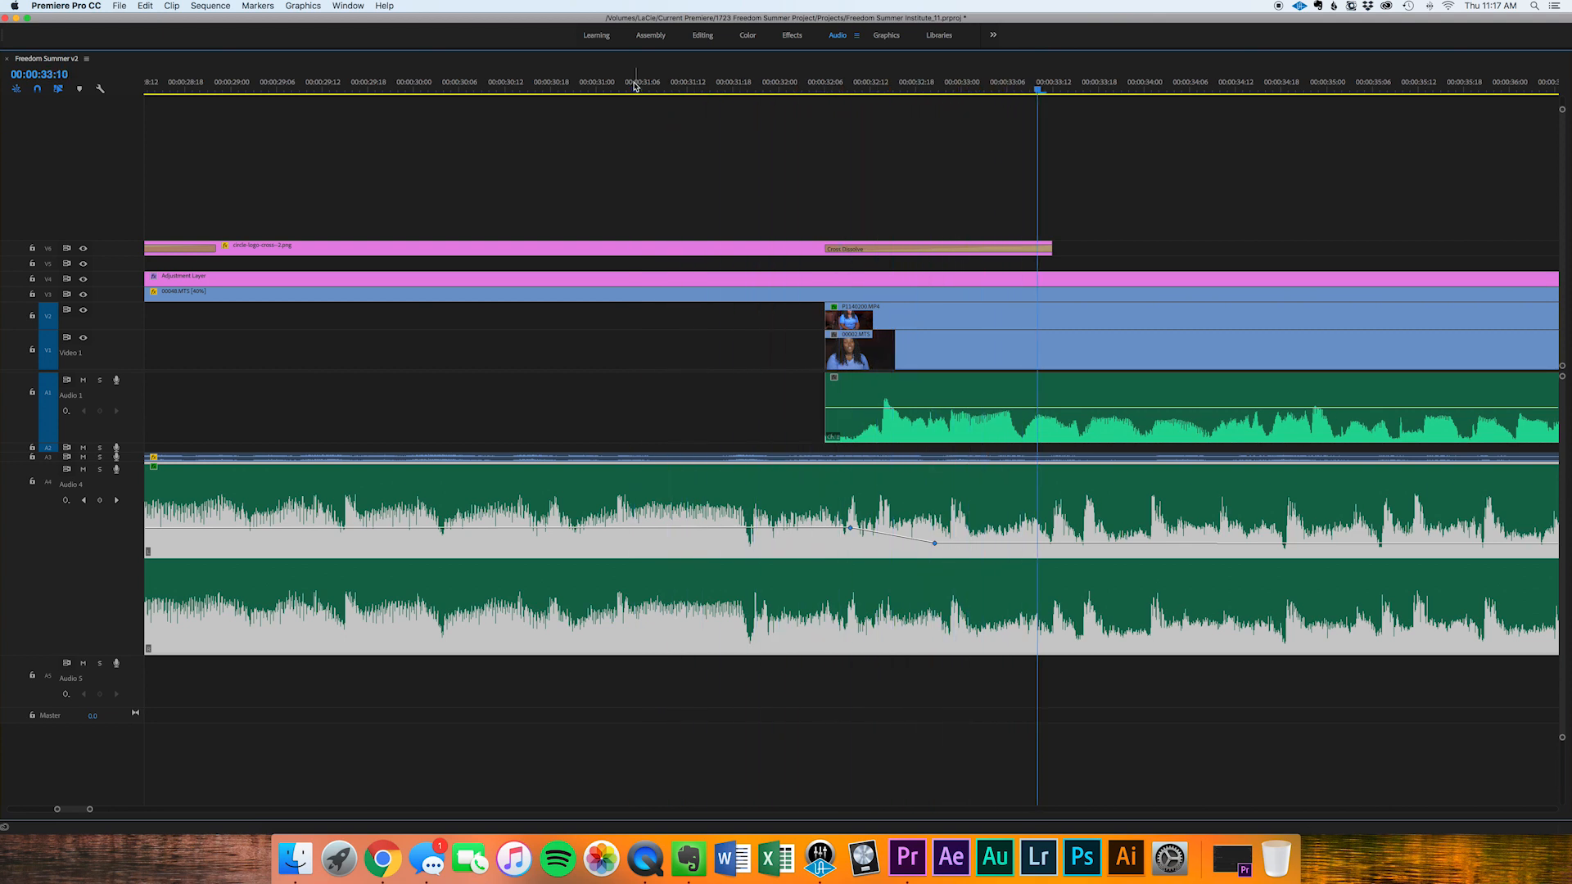
pyautogui.click(375, 84)
pyautogui.press('space')
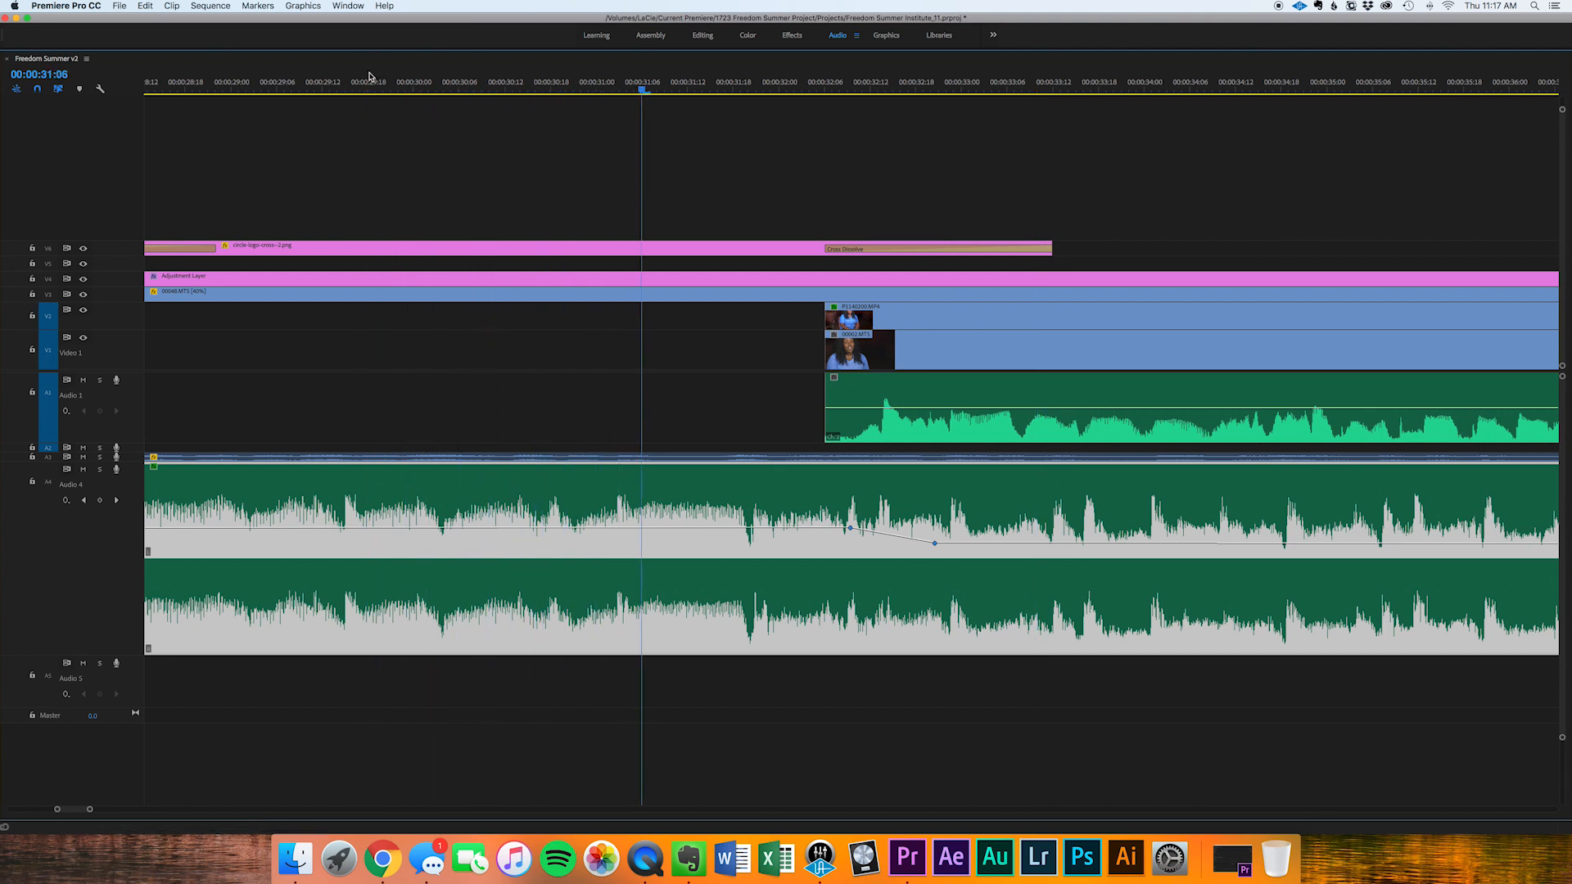